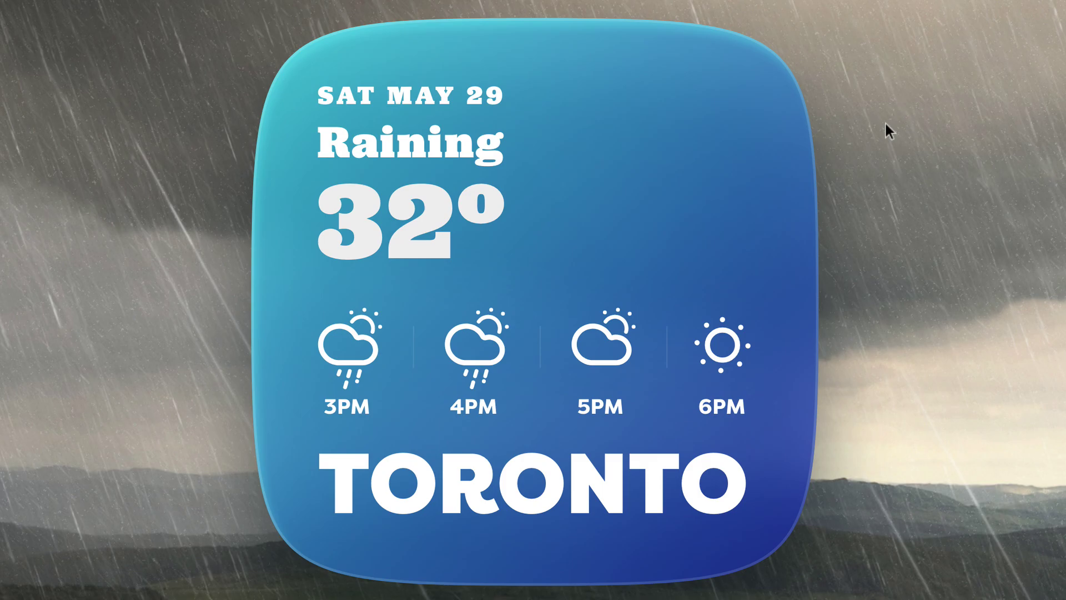
# Draw three overlapping circles over the widget's upper-right corner, a large central one flanked by two smaller ones aligned at the base
pyautogui.click(711, 118)
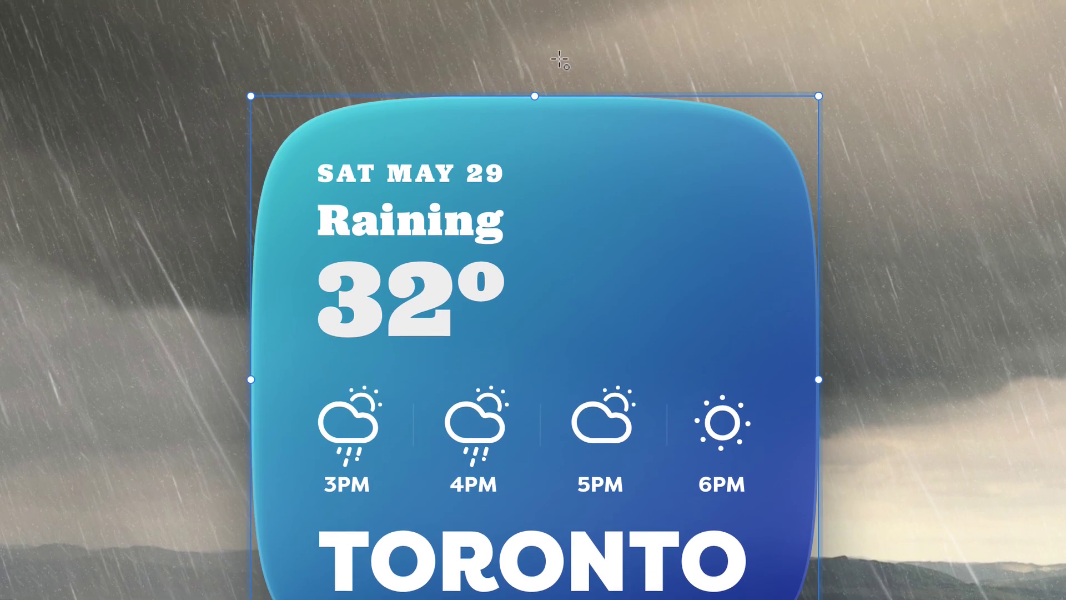
pyautogui.moveTo(552, 49); pyautogui.dragTo(746, 277)
pyautogui.moveTo(670, 165)
pyautogui.mouseDown()
pyautogui.moveTo(624, 148)
pyautogui.moveTo(508, 239)
pyautogui.moveTo(528, 239)
pyautogui.mouseUp()
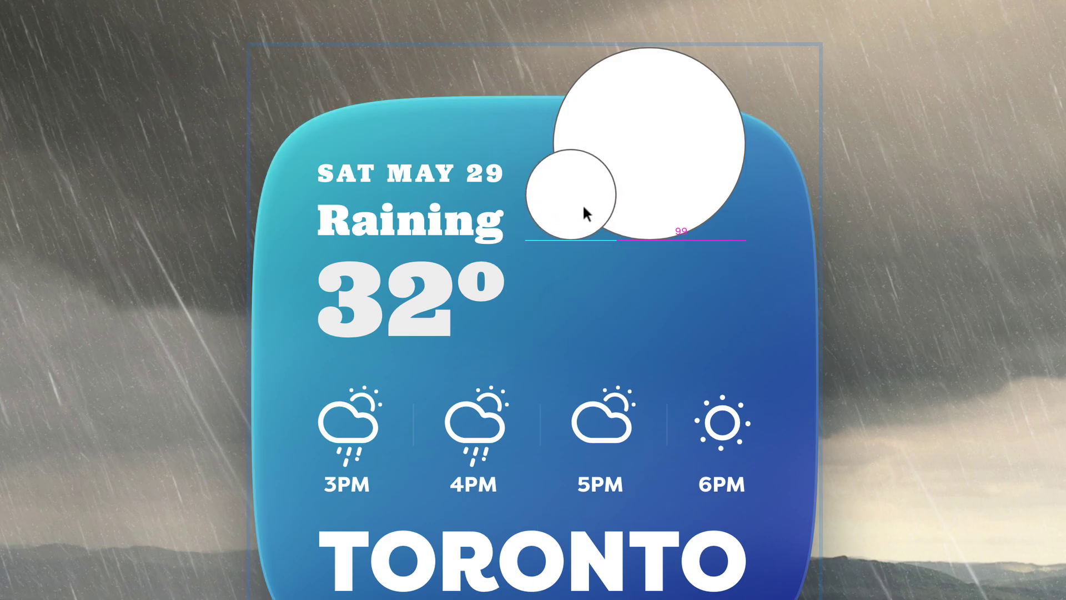
pyautogui.moveTo(589, 213); pyautogui.dragTo(695, 221)
pyautogui.moveTo(733, 147); pyautogui.dragTo(802, 108)
pyautogui.moveTo(698, 192); pyautogui.dragTo(726, 192)
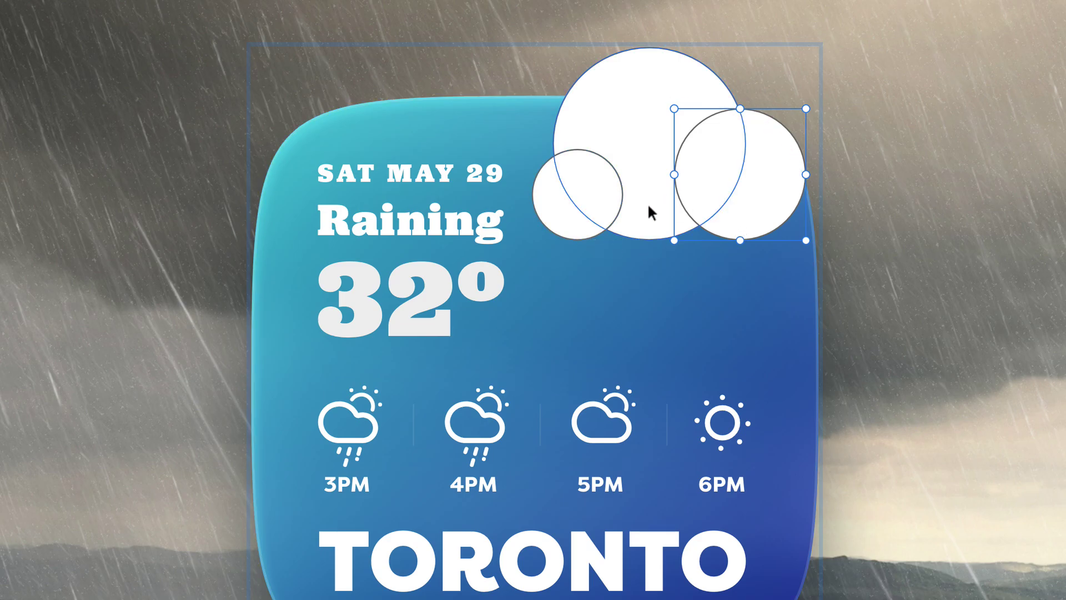
# Fill the gap along the circles' base with a rectangle and unite the four shapes into one cloud
pyautogui.press('r')
pyautogui.moveTo(577, 171)
pyautogui.mouseDown()
pyautogui.moveTo(624, 210)
pyautogui.moveTo(741, 230)
pyautogui.moveTo(740, 239)
pyautogui.mouseUp()
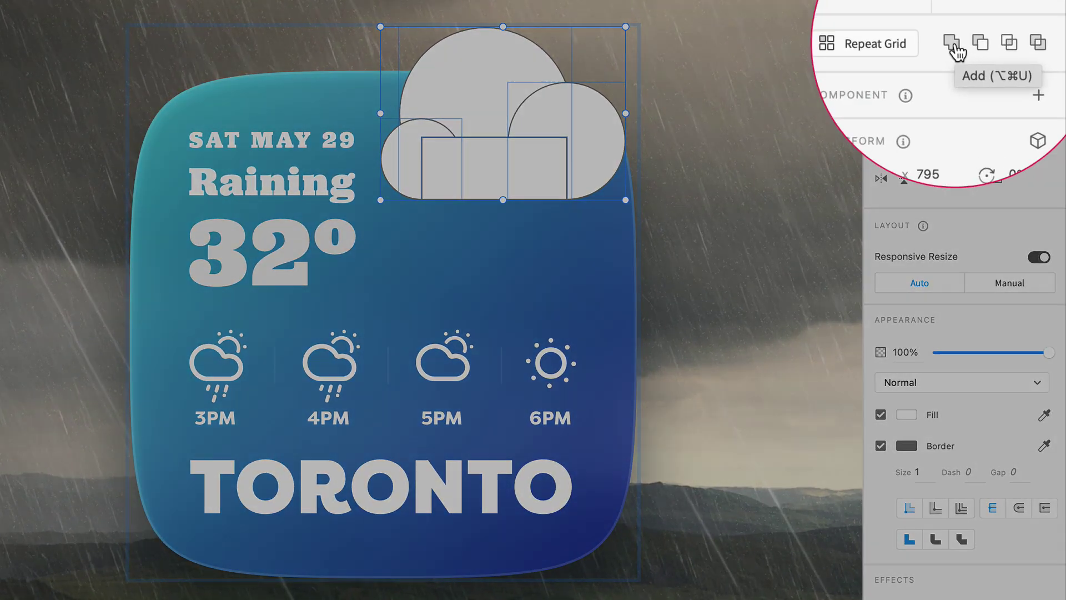
pyautogui.click(951, 45)
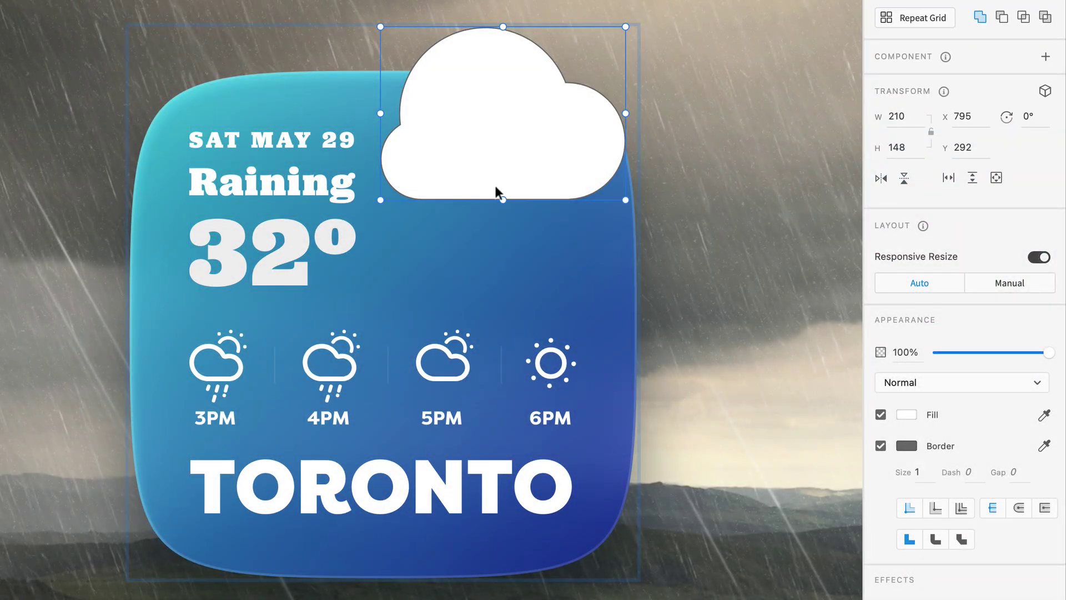
# Remove the cloud's border and change its fill from a solid color to a radial gradient
pyautogui.click(880, 447)
pyautogui.click(903, 415)
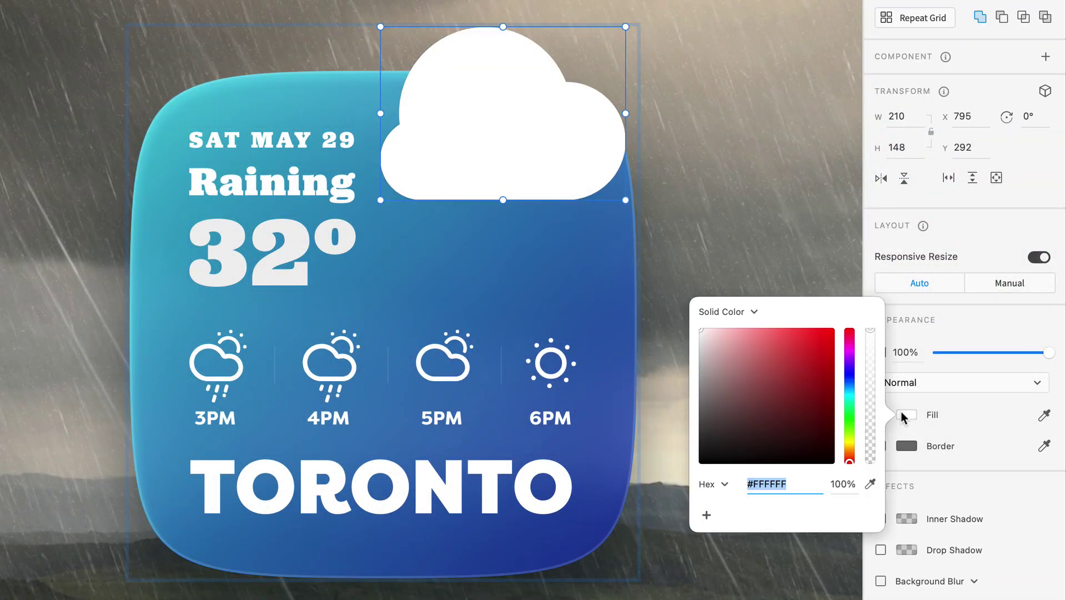
pyautogui.click(729, 315)
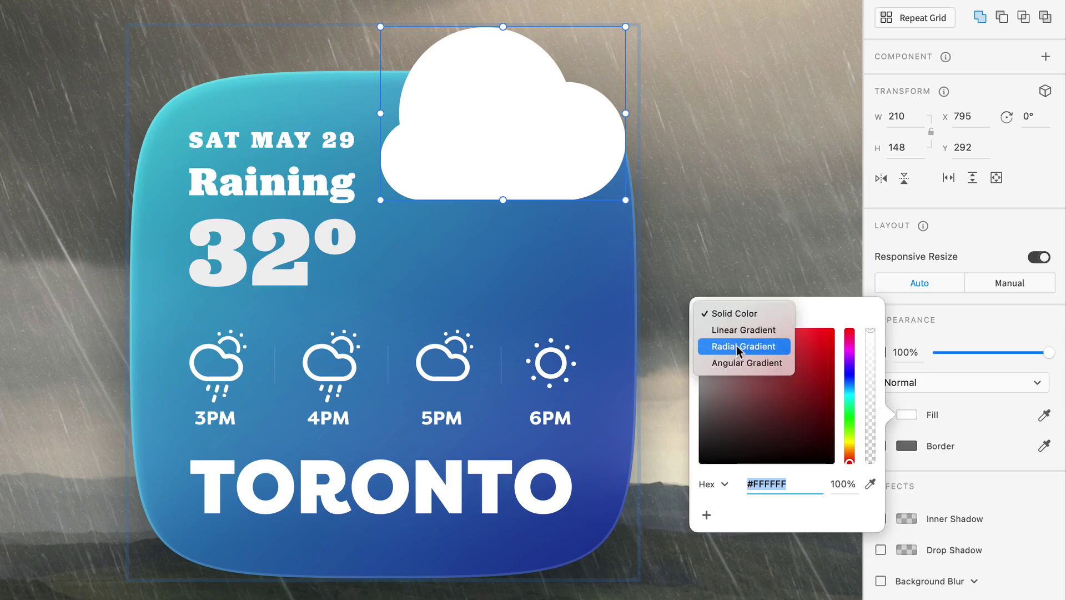
pyautogui.click(773, 346)
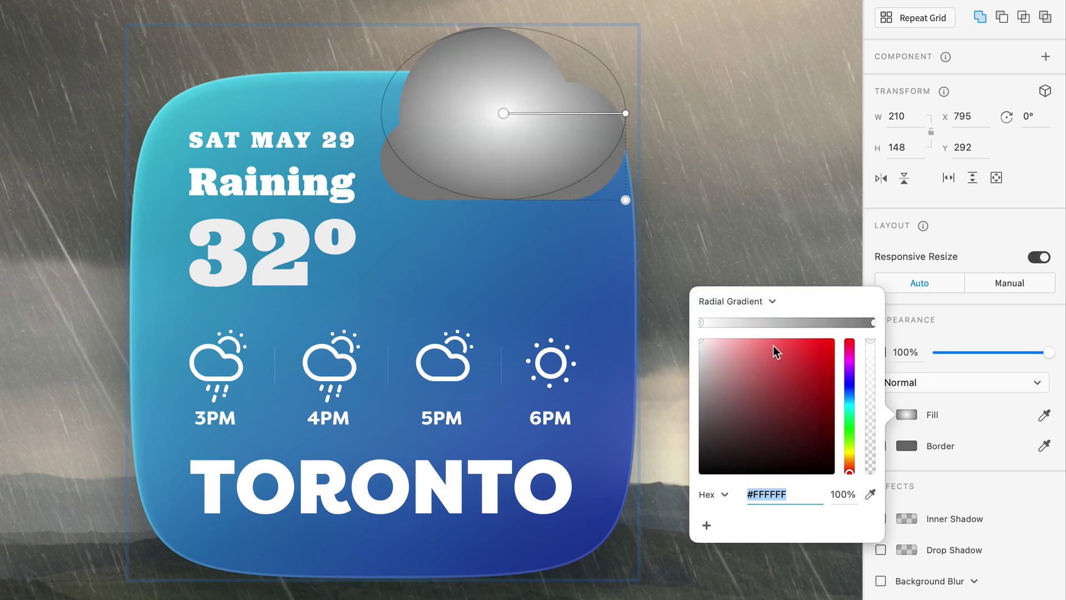
# Recolor the outer stop of the cloud's radial gradient to the soft blue #94B2D5
pyautogui.click(874, 322)
pyautogui.click(850, 395)
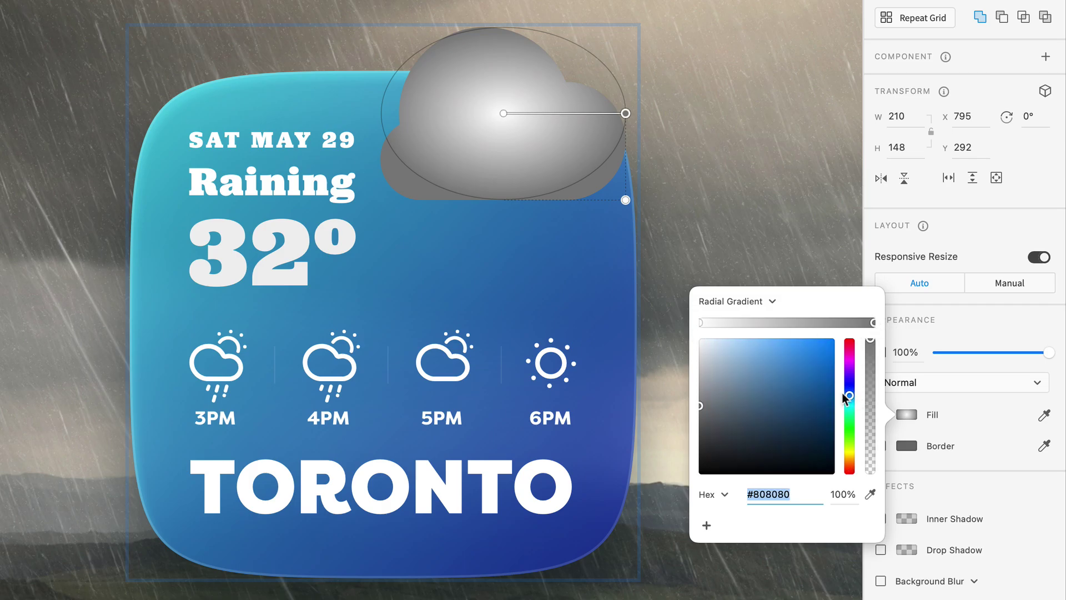
pyautogui.click(733, 354)
pyautogui.moveTo(733, 355); pyautogui.dragTo(739, 360)
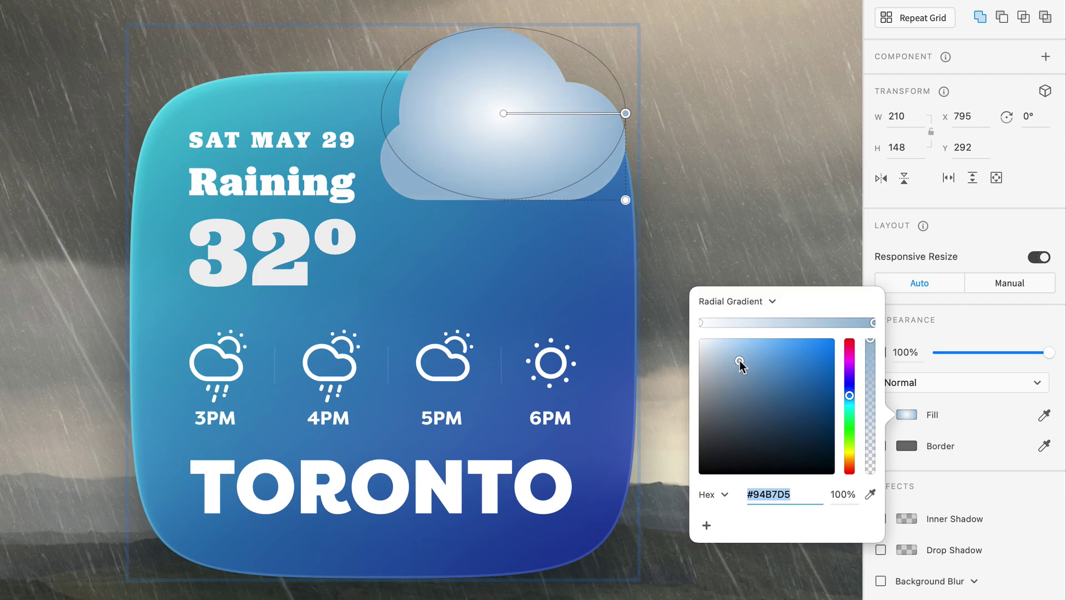
pyautogui.moveTo(851, 395); pyautogui.dragTo(851, 393)
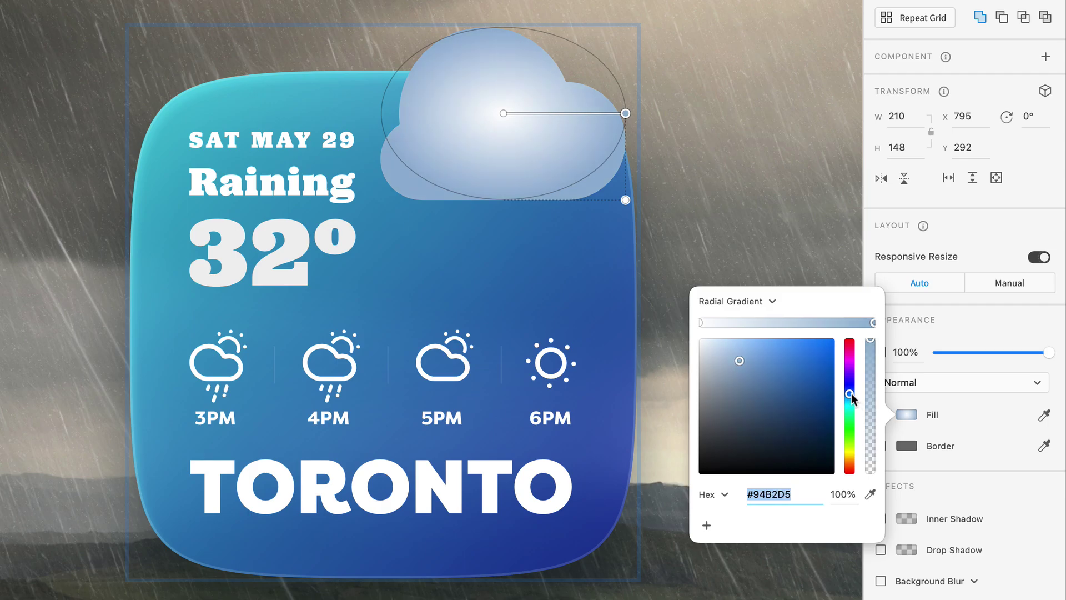
# Enlarge the cloud's radial gradient and shift its white center to the upper part of the tallest lobe
pyautogui.moveTo(625, 200); pyautogui.dragTo(652, 245)
pyautogui.moveTo(503, 114); pyautogui.dragTo(471, 63)
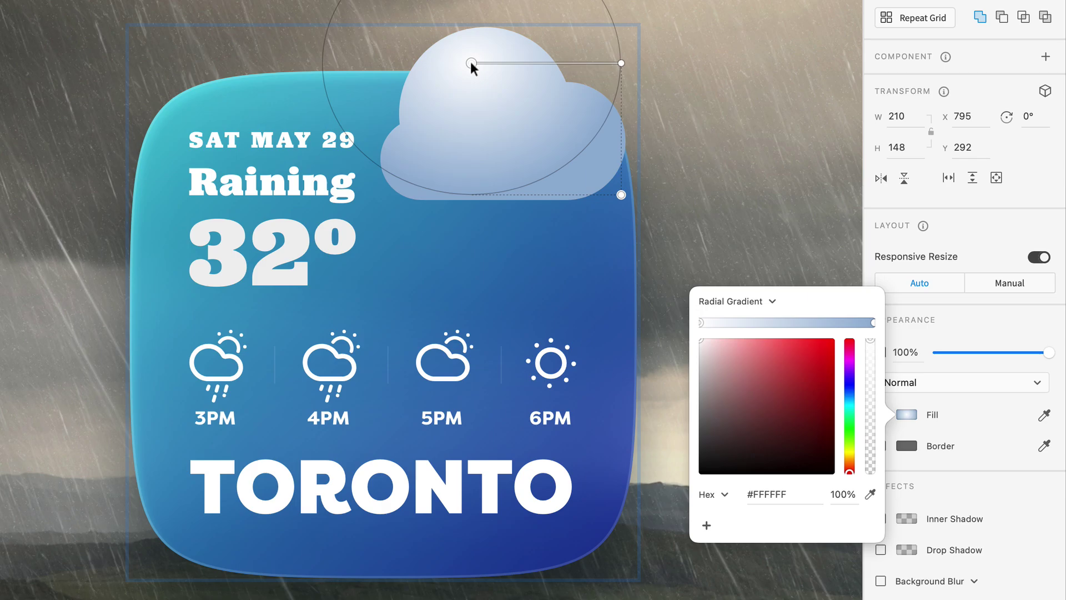
pyautogui.click(982, 332)
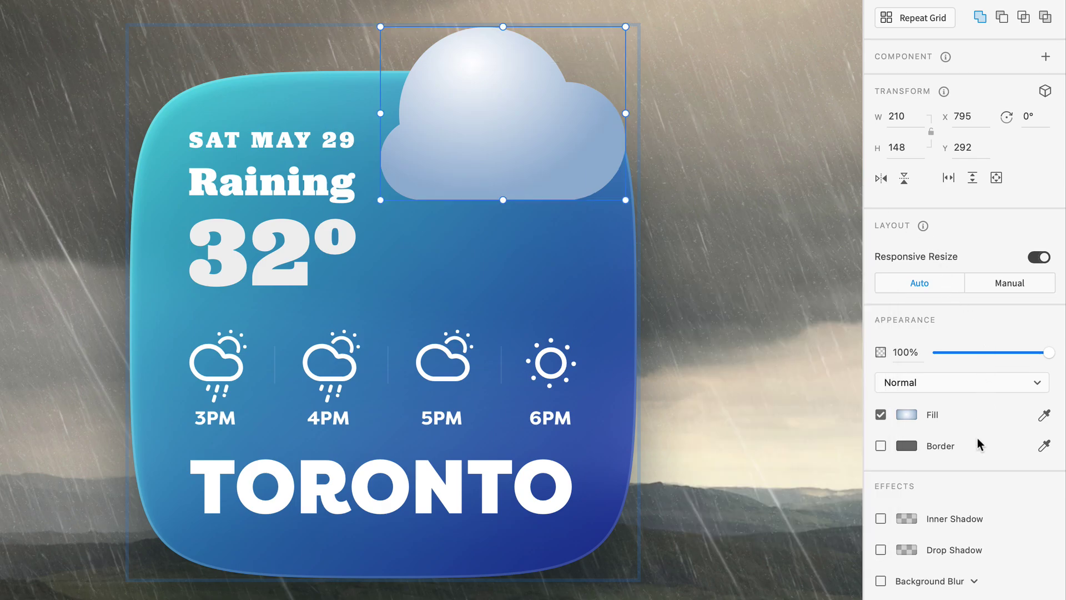
# Add an inner shadow to the cloud and make it white with a stronger opacity
pyautogui.click(880, 519)
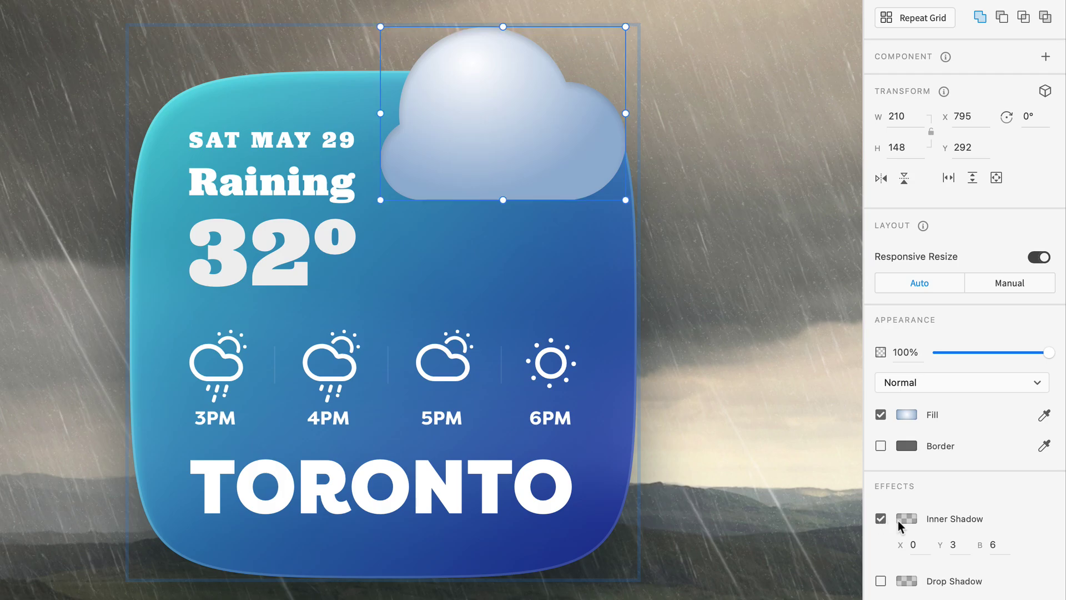
pyautogui.click(898, 521)
pyautogui.click(708, 428)
pyautogui.moveTo(871, 424); pyautogui.dragTo(872, 454)
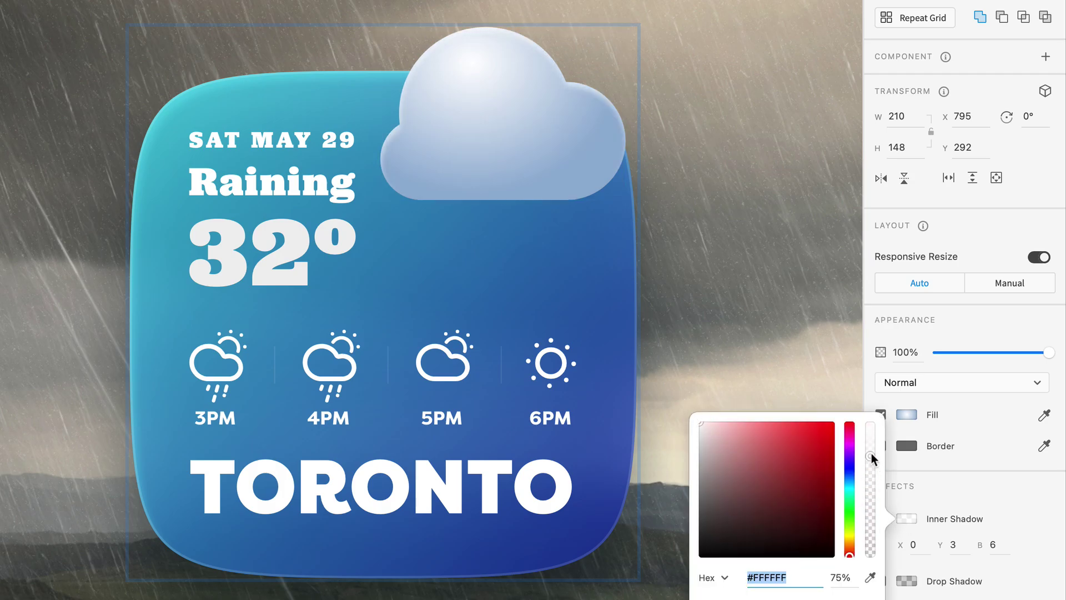
pyautogui.click(988, 484)
# Set the cloud's inner shadow to X 1, Y 2 and blur 14, and compare the cloud with and without it
pyautogui.click(911, 545)
pyautogui.write('1')
pyautogui.press('Tab')
pyautogui.write('2')
pyautogui.press('Tab')
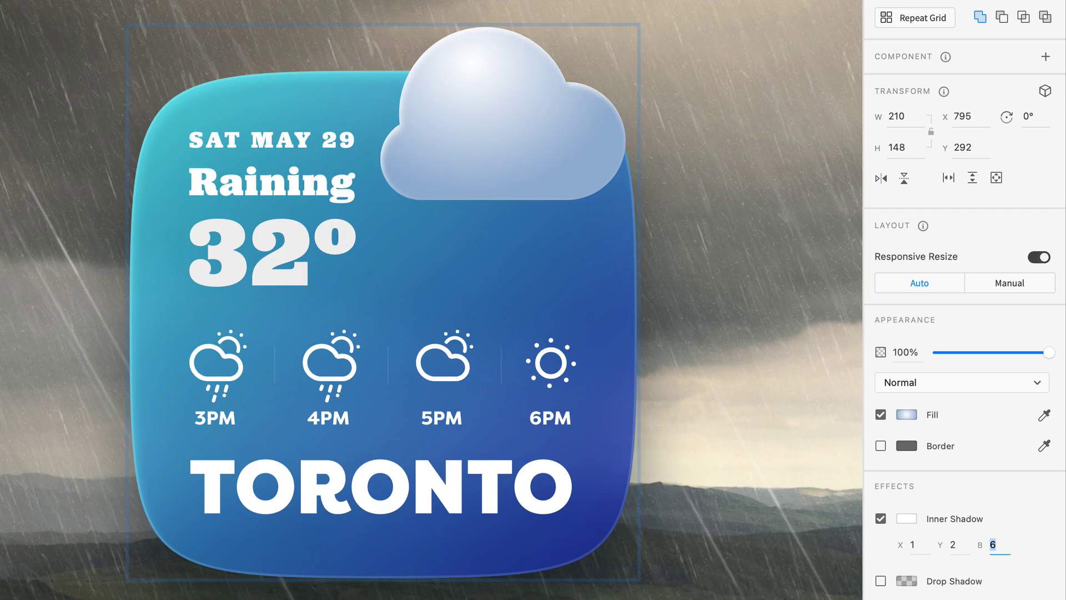
pyautogui.write('14')
pyautogui.press('Tab')
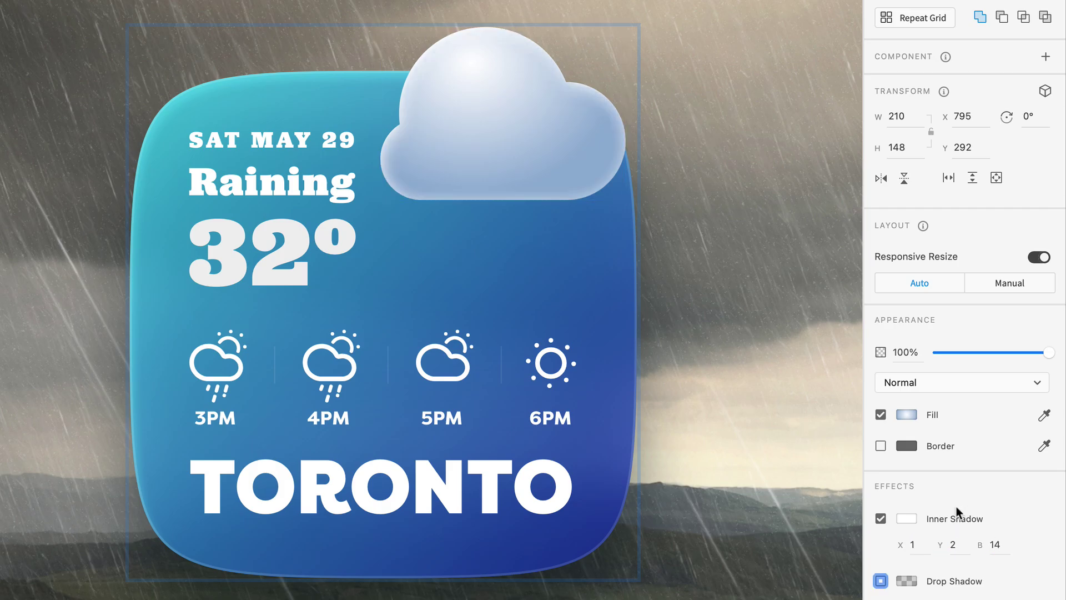
pyautogui.click(880, 518)
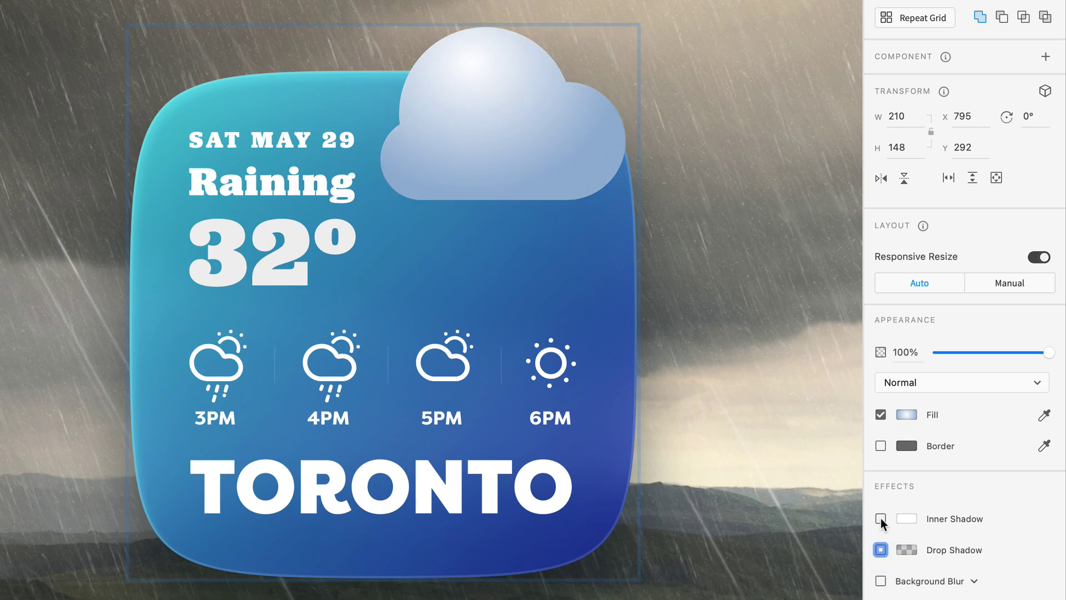
pyautogui.click(880, 518)
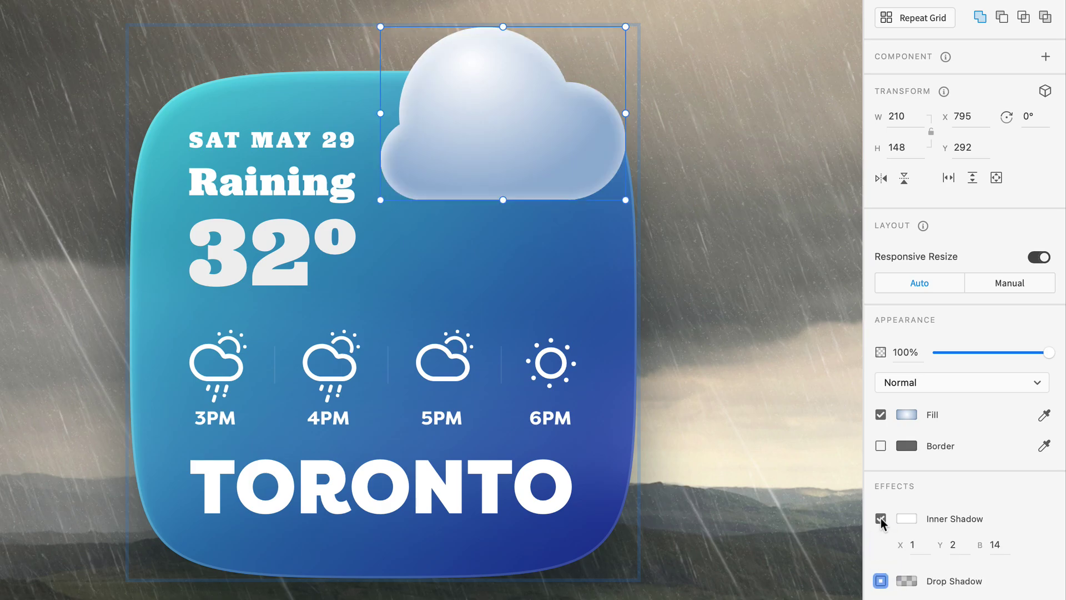
# Add a drop shadow to the cloud with a Y offset of 16 and a blur of 32
pyautogui.click(881, 580)
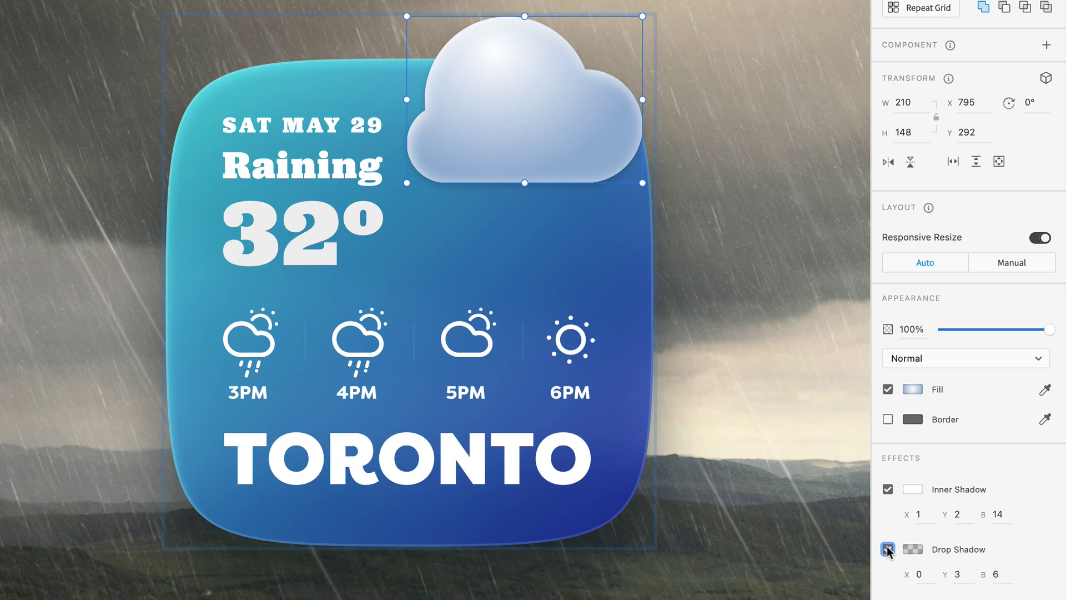
pyautogui.click(956, 574)
pyautogui.press('BackSpace')
pyautogui.write('16')
pyautogui.press('Tab')
pyautogui.write('32')
pyautogui.press('Return')
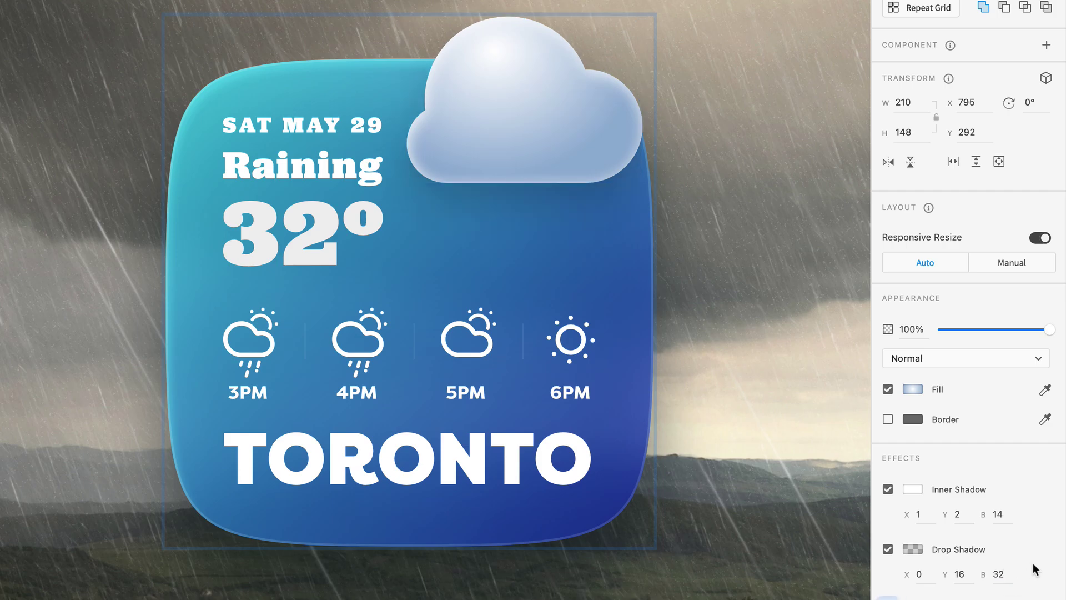
# Tint the cloud's drop shadow dark blue and adjust its opacity
pyautogui.click(906, 549)
pyautogui.moveTo(857, 502); pyautogui.dragTo(858, 489)
pyautogui.click(838, 537)
pyautogui.moveTo(838, 537)
pyautogui.mouseDown()
pyautogui.moveTo(841, 528)
pyautogui.moveTo(877, 535)
pyautogui.moveTo(876, 524)
pyautogui.mouseUp()
pyautogui.click(980, 460)
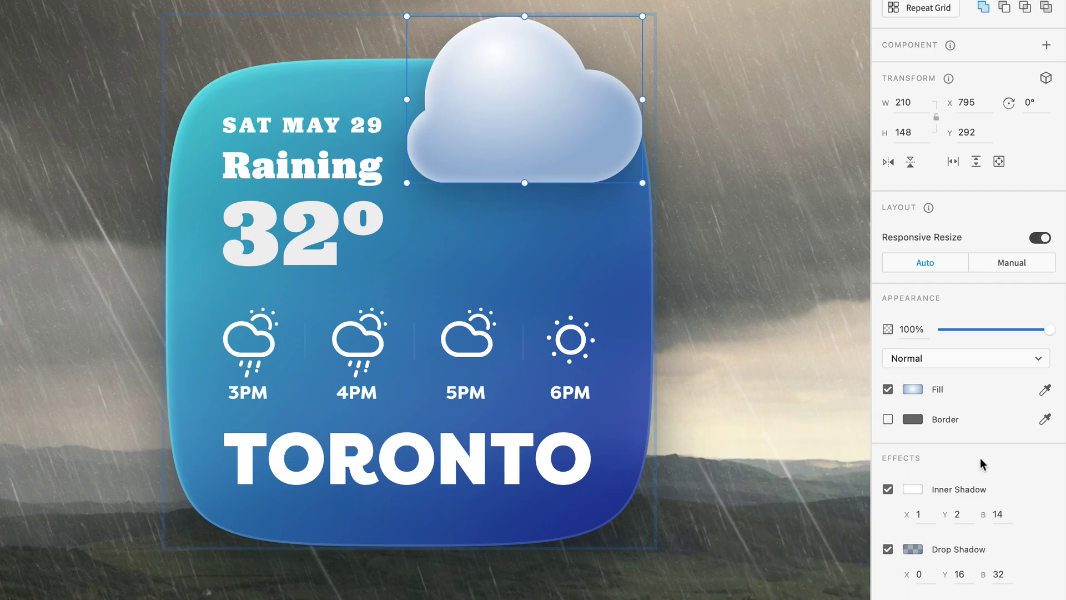
# Apply a background blur to the cloud with amount 8 and brightness 16, and raise its opacity to about half
pyautogui.scroll(-1, 982, 500)
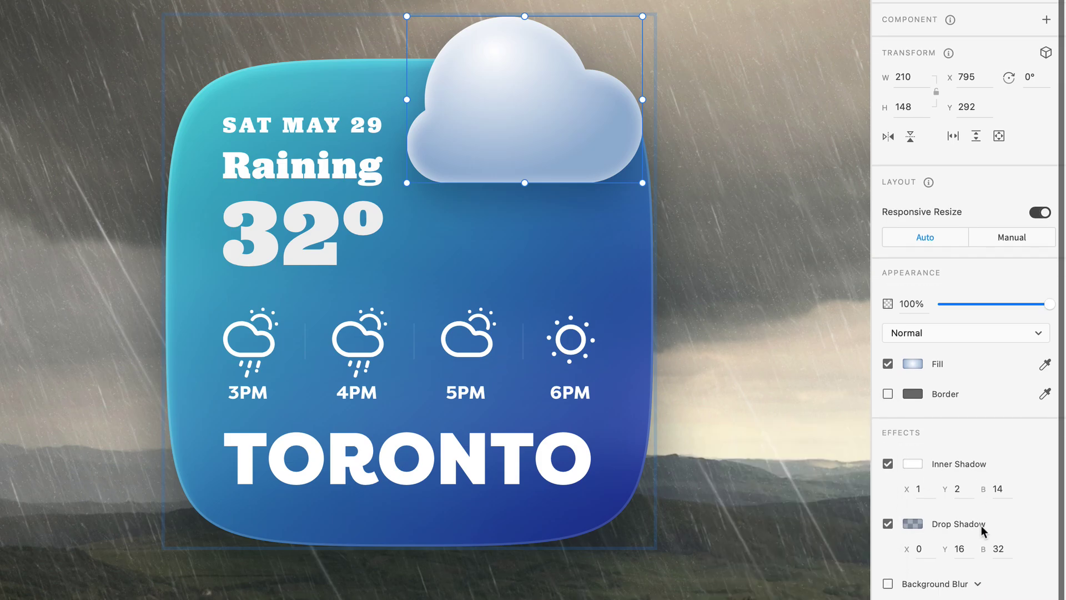
pyautogui.click(887, 581)
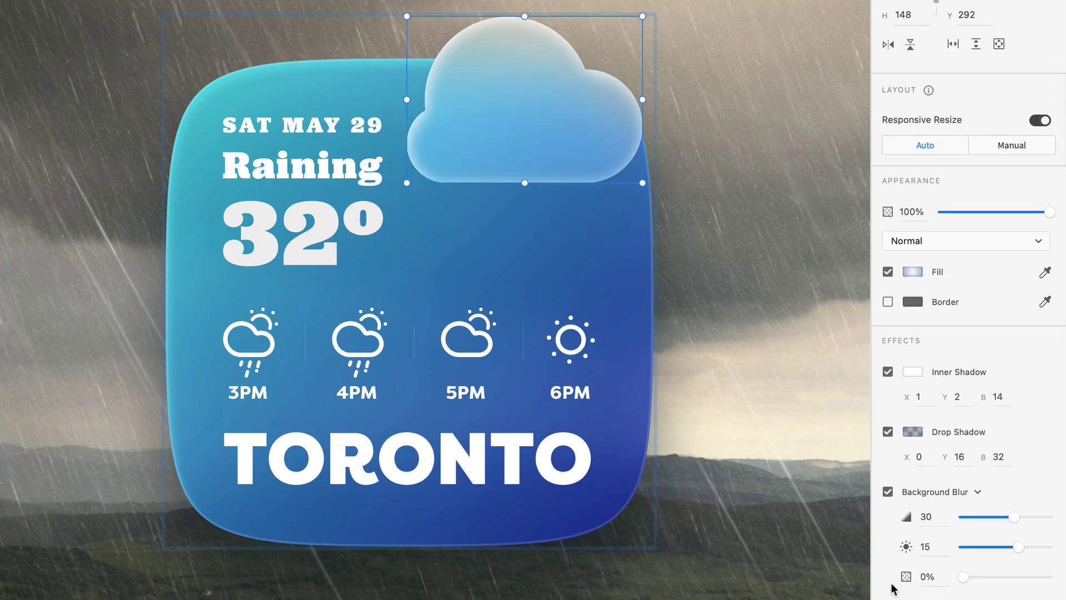
pyautogui.moveTo(1016, 517); pyautogui.dragTo(979, 515)
pyautogui.moveTo(1018, 547); pyautogui.dragTo(1019, 549)
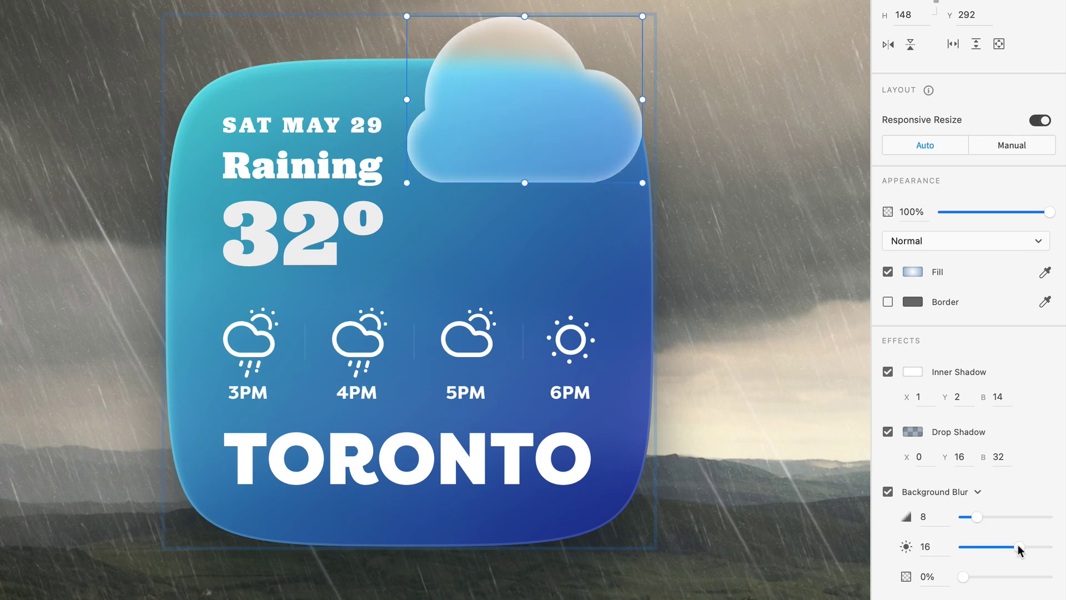
pyautogui.moveTo(963, 577); pyautogui.dragTo(1011, 568)
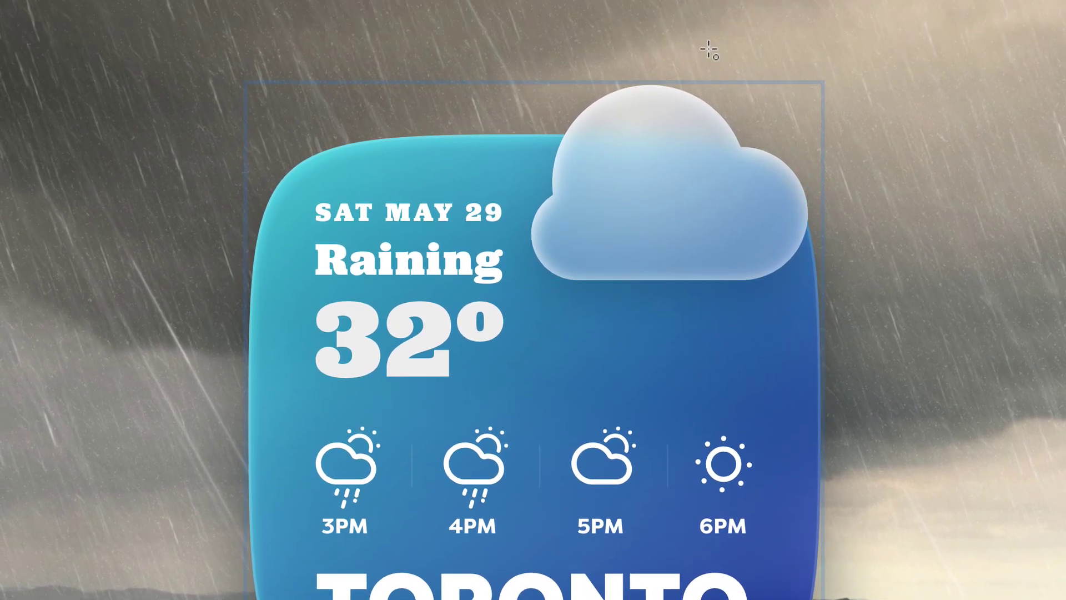
# Draw a borderless 94 px sun circle overlapping the cloud's upper-right lobe and fill it with orange #FFAB0B
pyautogui.moveTo(709, 23); pyautogui.dragTo(831, 152)
pyautogui.moveTo(778, 124); pyautogui.dragTo(751, 131)
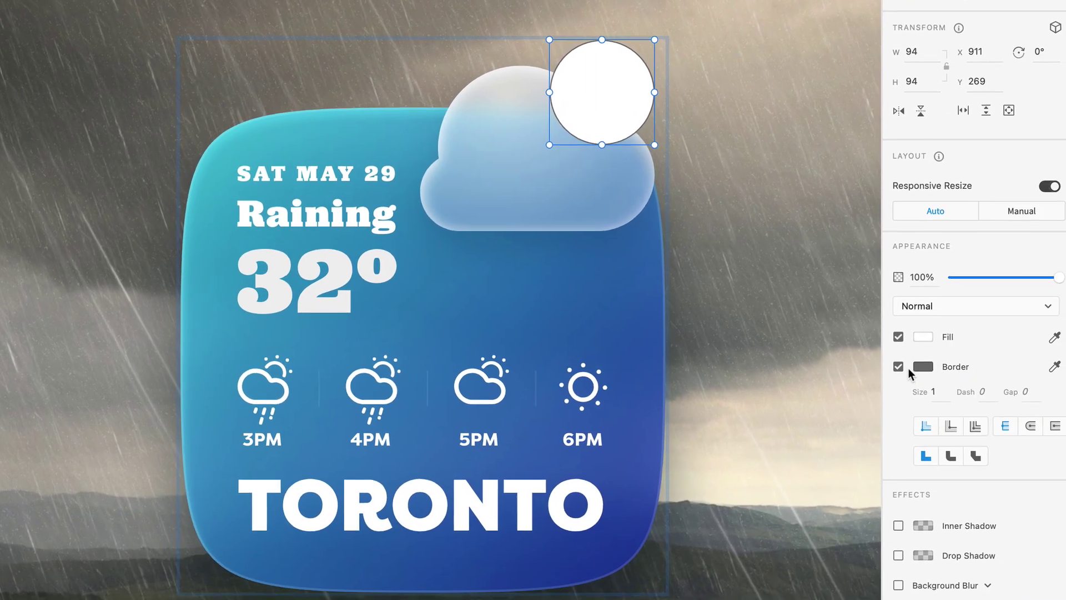
pyautogui.scroll(2, 910, 373)
pyautogui.click(923, 390)
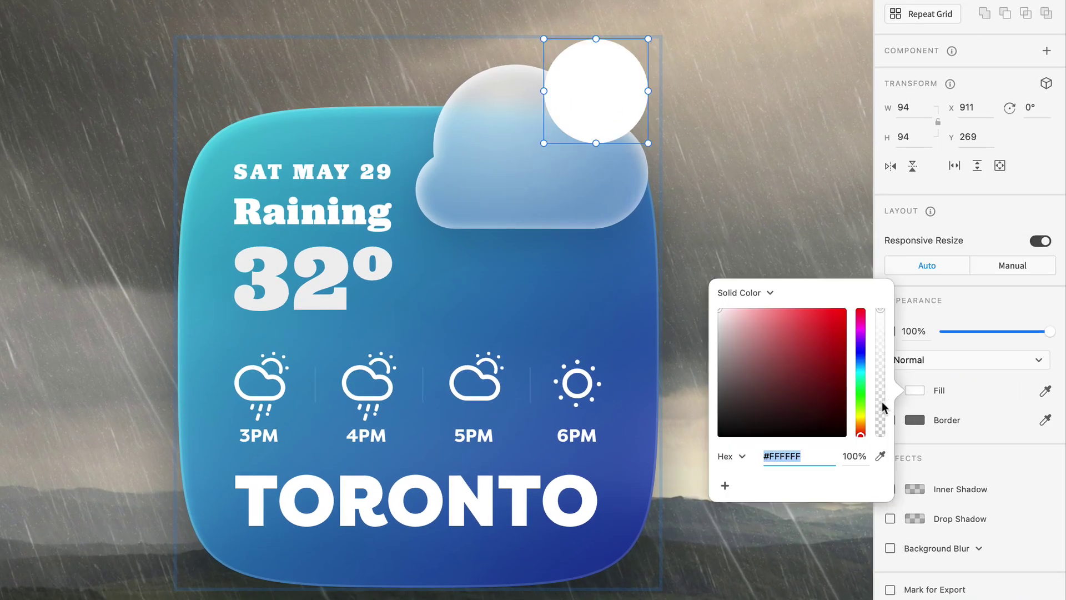
pyautogui.moveTo(862, 427); pyautogui.dragTo(861, 422)
pyautogui.click(839, 309)
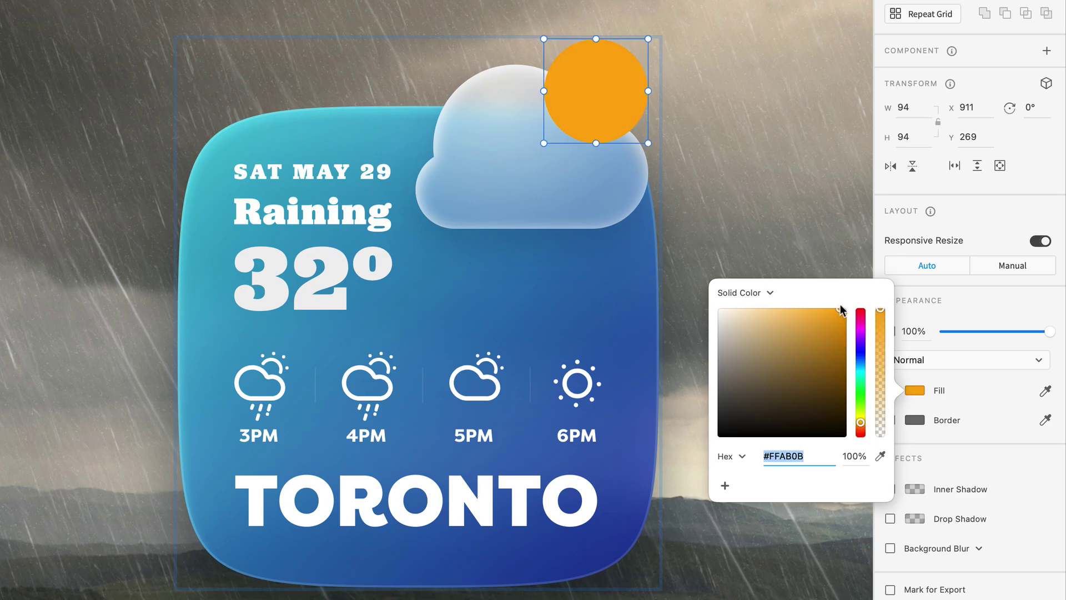
pyautogui.click(967, 299)
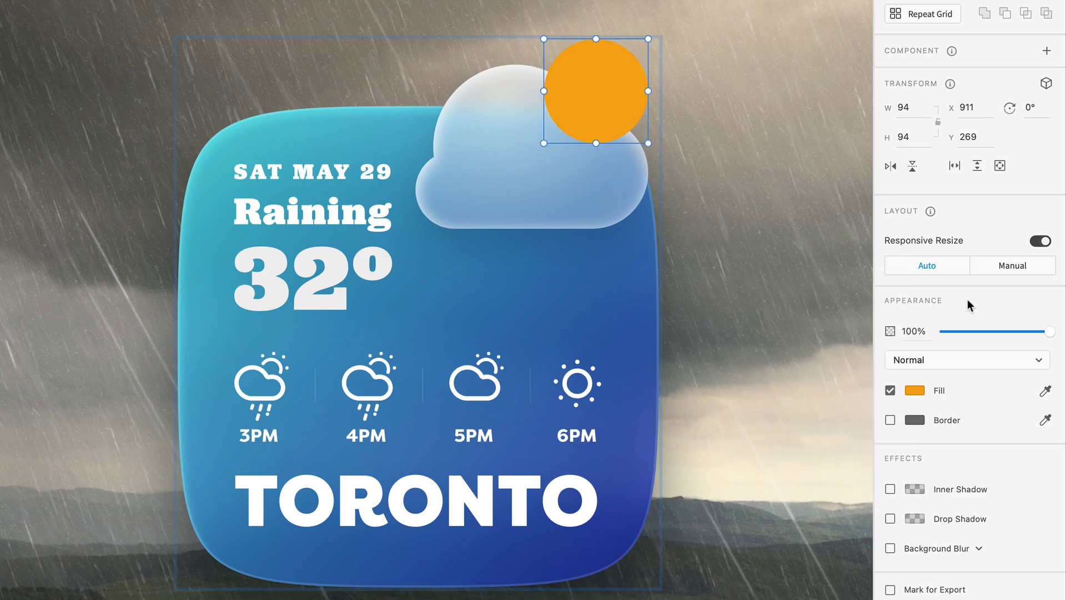
# Add an inner shadow to the sun in yellow #FFE200 at 89% opacity
pyautogui.click(889, 488)
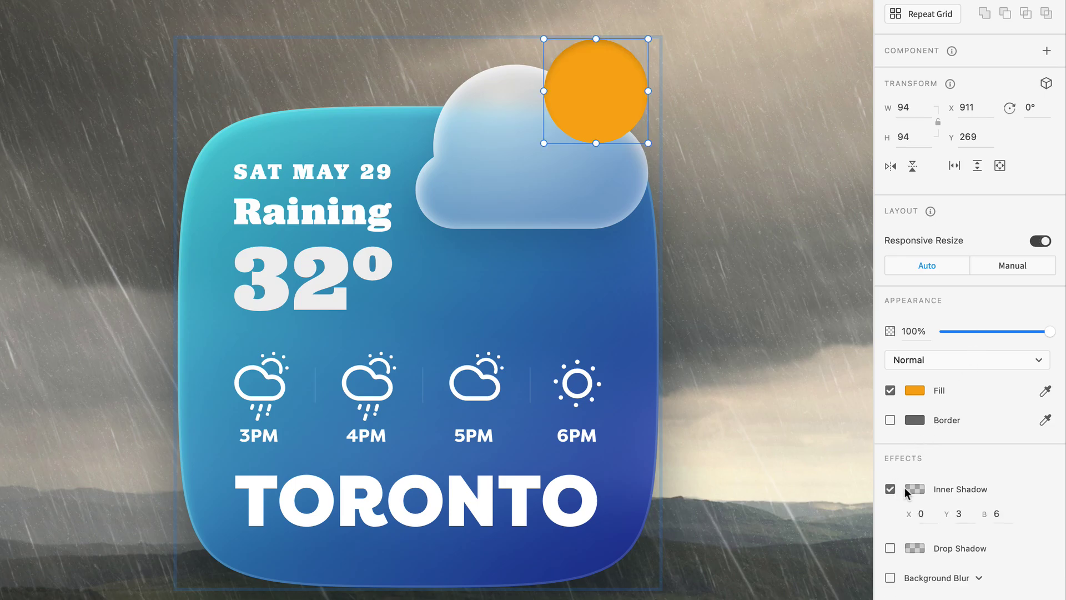
pyautogui.click(914, 489)
pyautogui.moveTo(860, 520); pyautogui.dragTo(880, 411)
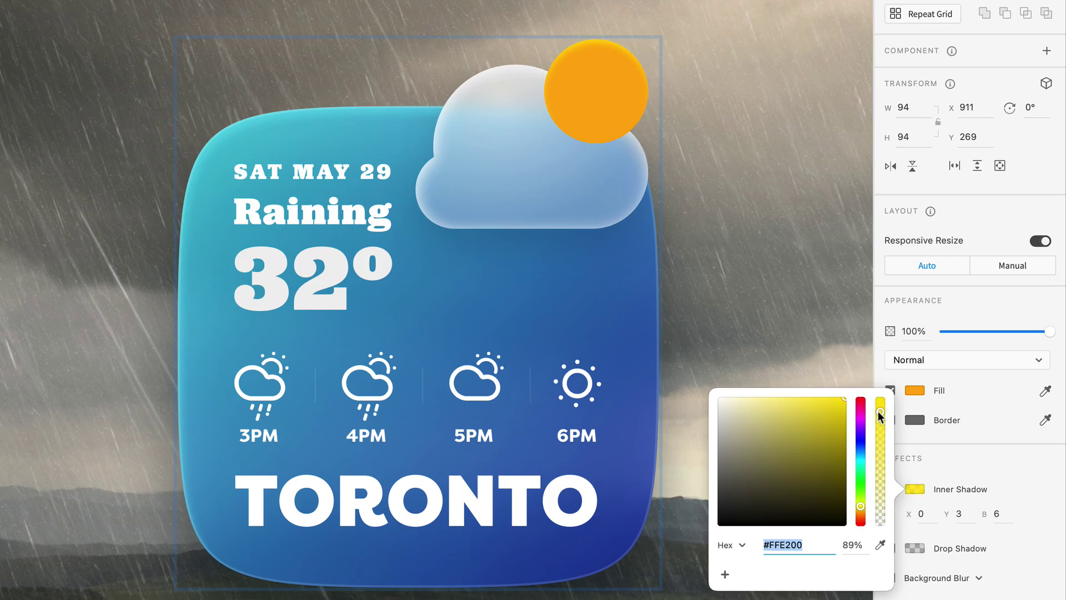
# Set the sun's inner shadow offsets to X -10 and Y 13 with a blur of 24
pyautogui.click(924, 514)
pyautogui.write('-10')
pyautogui.press('Tab')
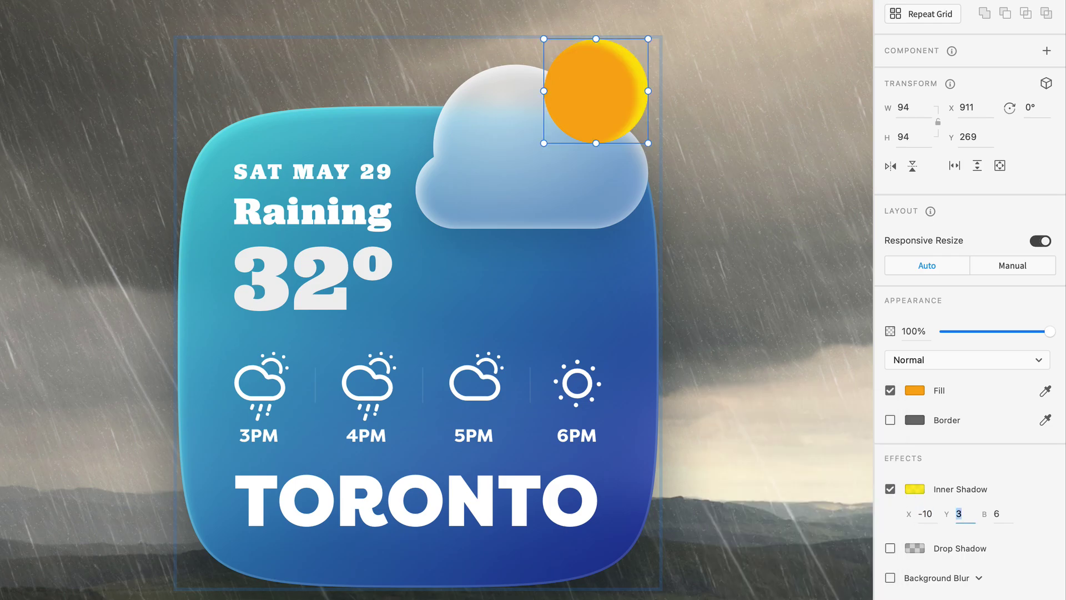
pyautogui.write('13')
pyautogui.press('Tab')
pyautogui.write('26')
pyautogui.press('Return')
pyautogui.press('Down')
pyautogui.press('Return')
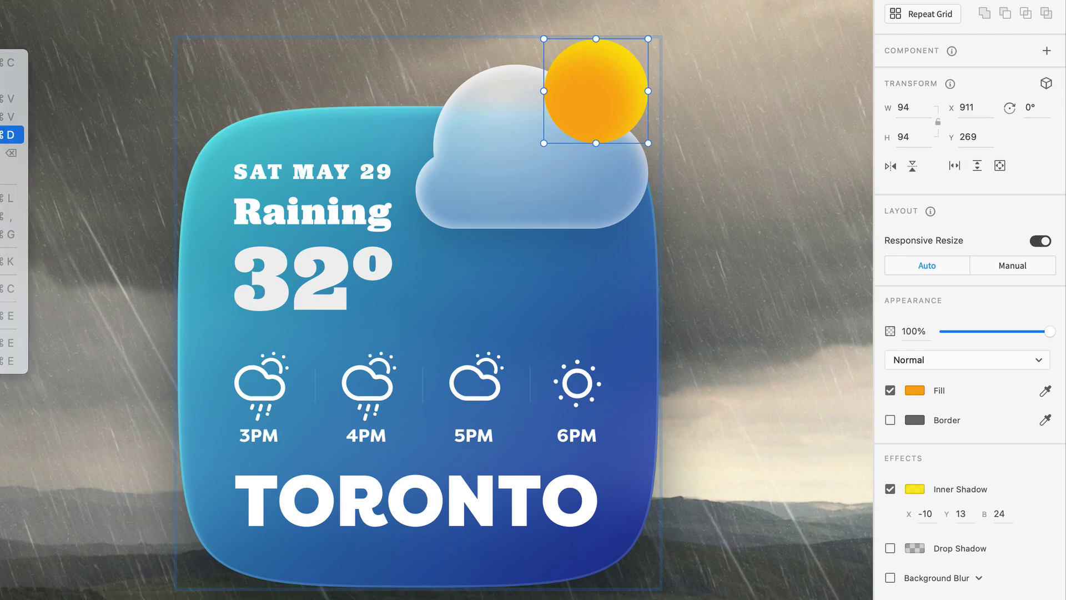
# Duplicate the sun as a concentric 114 px circle with its fill and inner shadow turned off
pyautogui.press('super+d')
pyautogui.moveTo(647, 38); pyautogui.dragTo(660, 28)
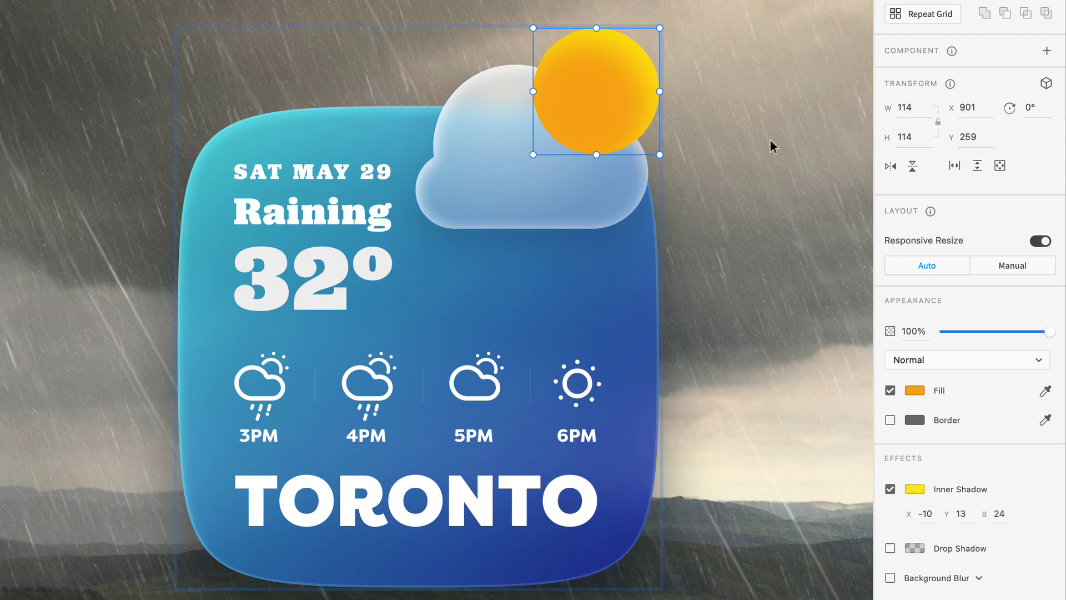
pyautogui.click(889, 390)
pyautogui.click(890, 488)
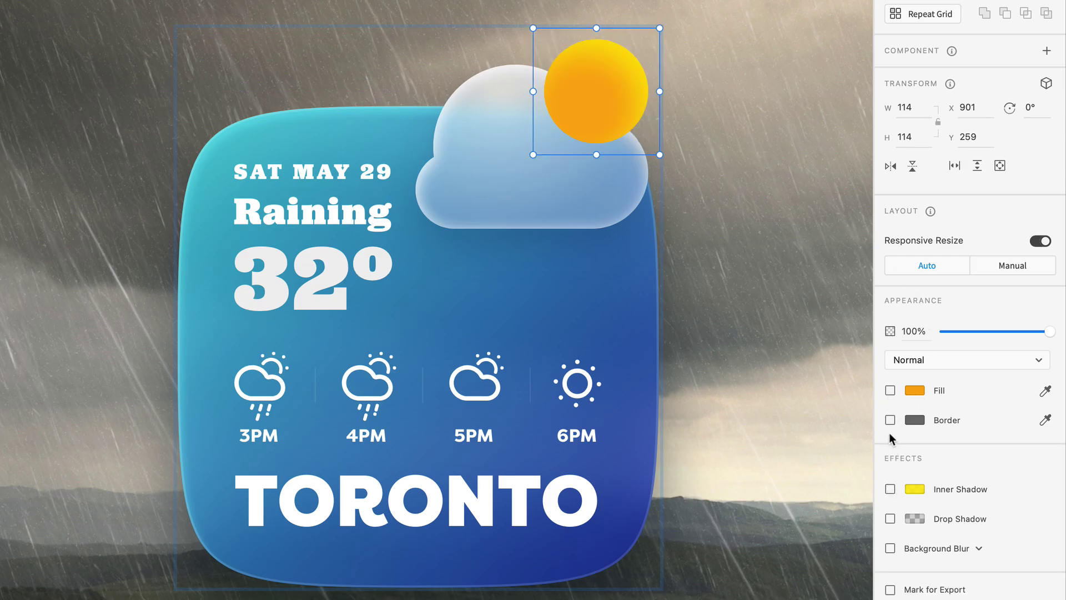
# Turn on the border of the 114 px circle around the sun and colour it yellow #FFD800
pyautogui.click(890, 419)
pyautogui.click(913, 419)
pyautogui.click(860, 437)
pyautogui.moveTo(837, 382); pyautogui.dragTo(858, 324)
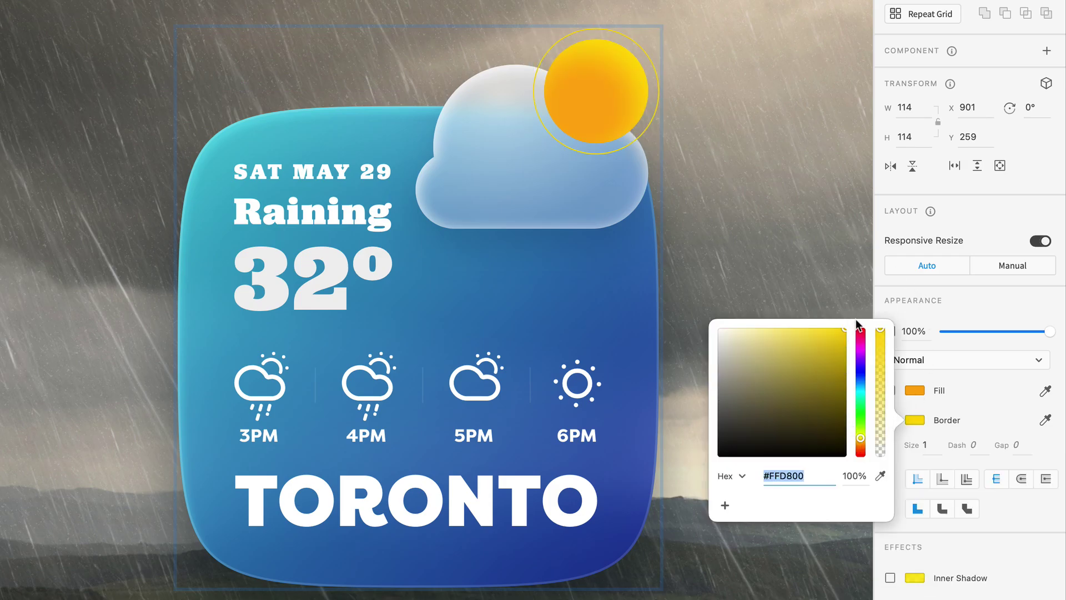
pyautogui.click(962, 314)
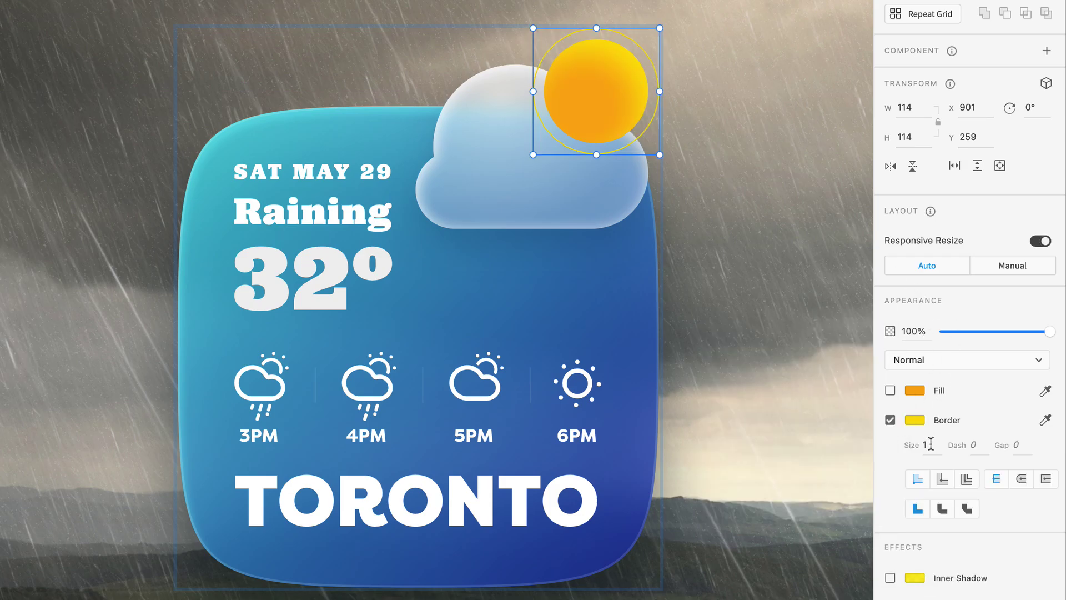
# Place the ring's border on the outside of its path and set the border size to 12
pyautogui.click(941, 480)
pyautogui.moveTo(929, 445); pyautogui.dragTo(908, 444)
pyautogui.write('12')
pyautogui.press('Return')
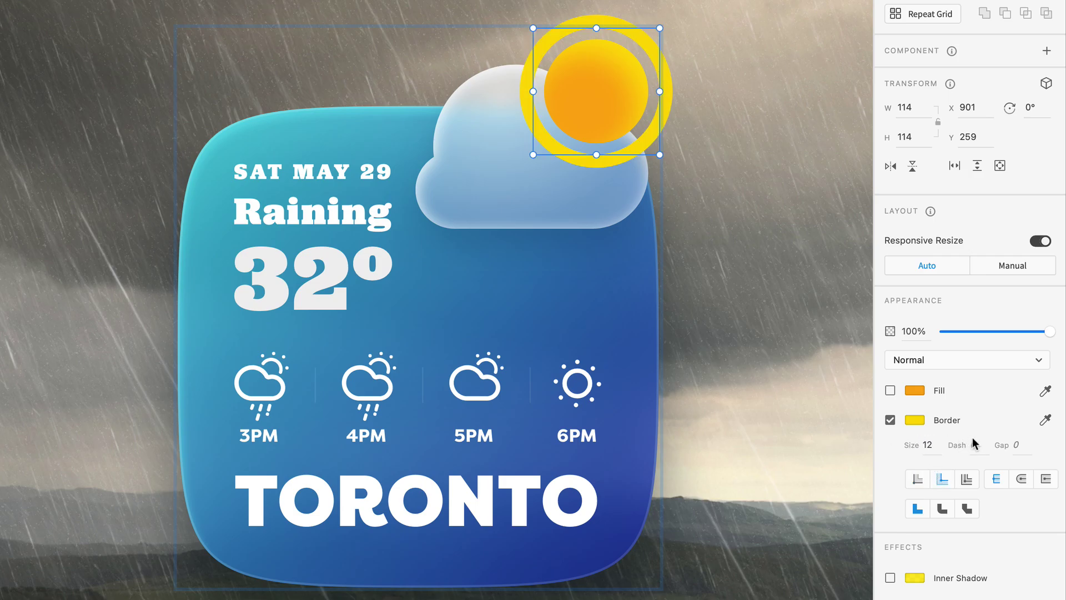
# Turn the ring's border into separate dots with a gap of 60 and round caps
pyautogui.click(1014, 445)
pyautogui.write('20')
pyautogui.press('Return')
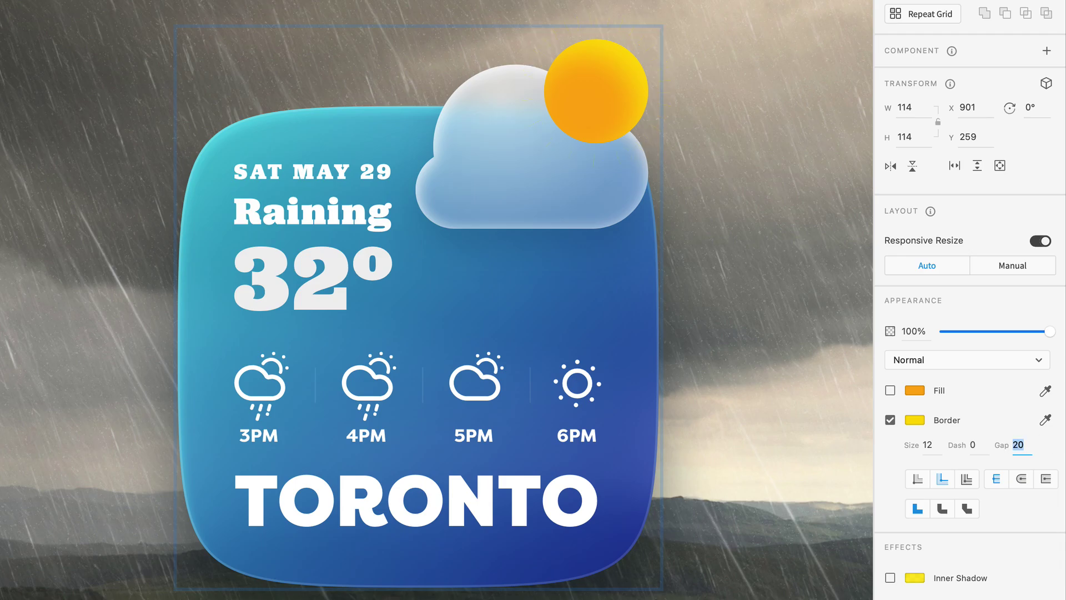
pyautogui.hotkey('shift', 'Up')
pyautogui.hotkey('shift', 'Up')
pyautogui.click(1045, 443)
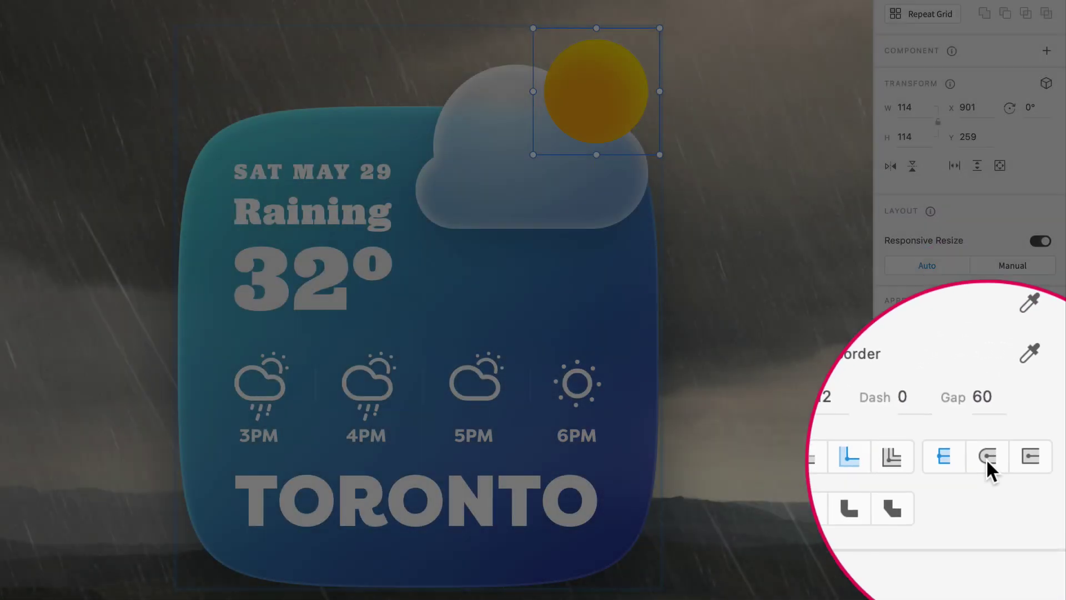
pyautogui.click(1020, 481)
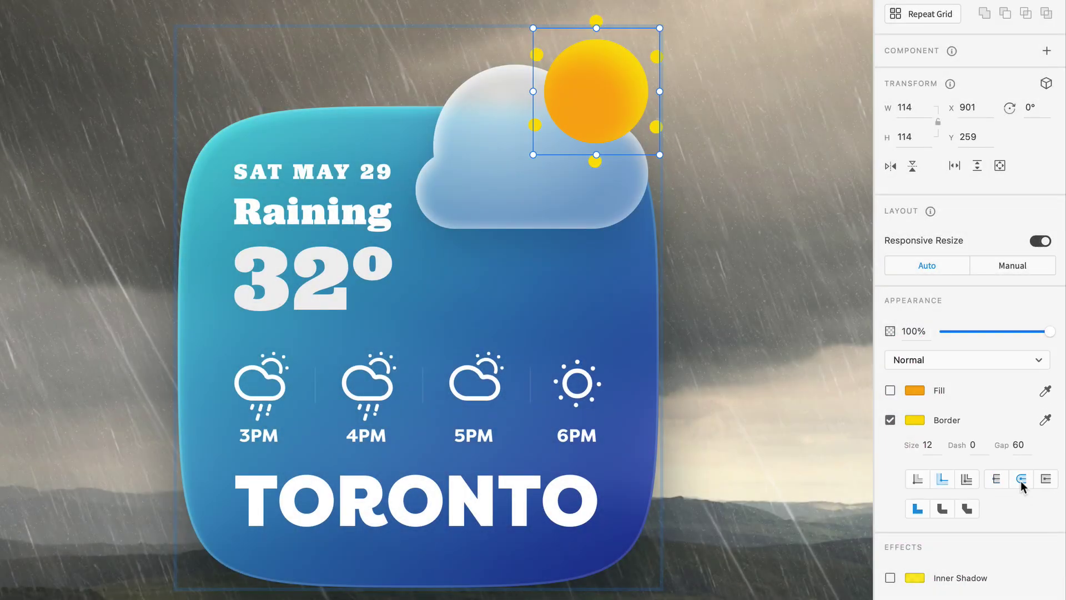
# Try a dash length of 10 on the dotted ring around the sun
pyautogui.click(973, 445)
pyautogui.write('10')
pyautogui.press('Return')
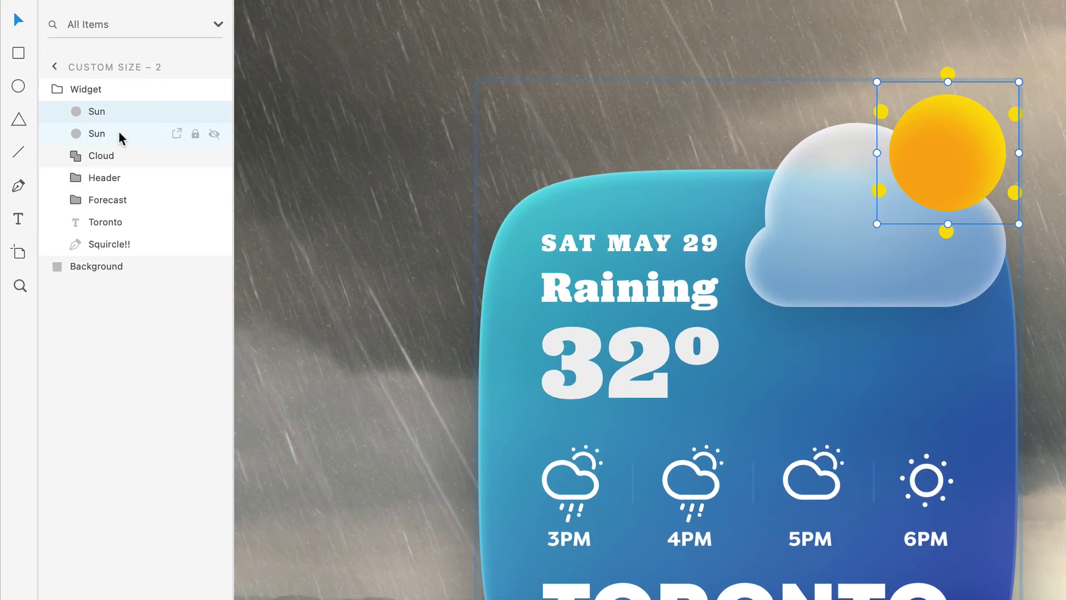
# Group the two sun circles and name the group "Sun"
pyautogui.keyDown('shift'); pyautogui.click(122, 131); pyautogui.keyUp('shift')
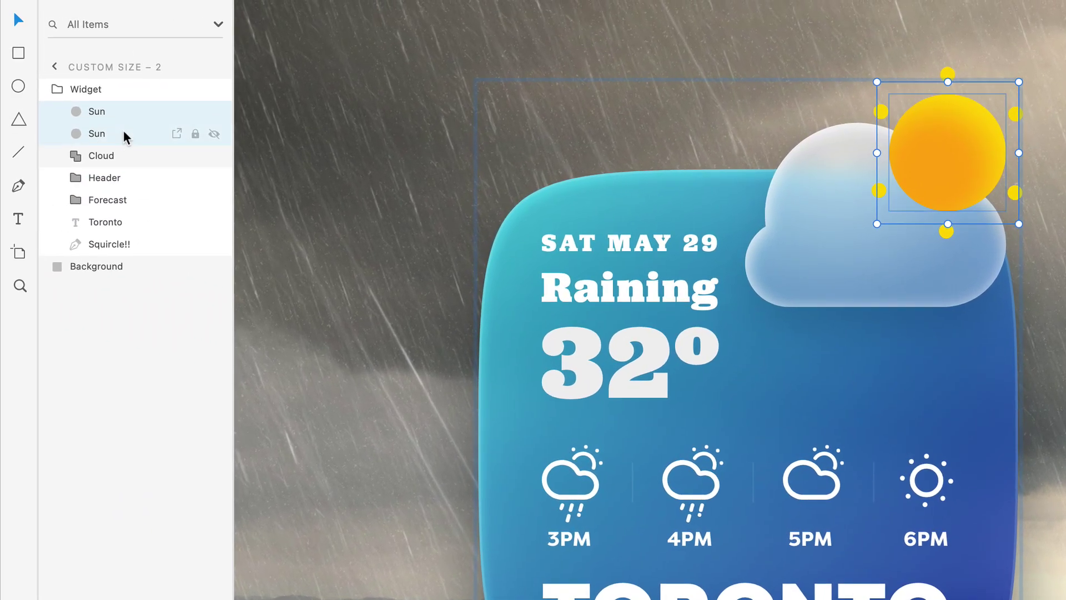
pyautogui.press('super+g')
pyautogui.doubleClick(106, 109)
pyautogui.write('Sun')
pyautogui.press('Return')
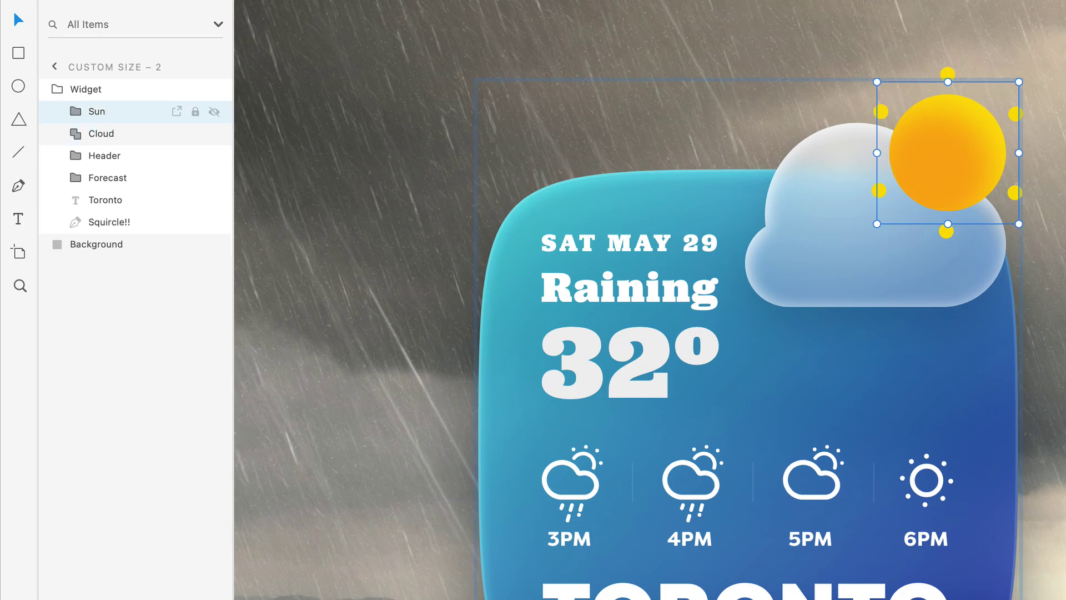
# Move the Sun group behind the cloud and rotate it slightly clockwise
pyautogui.moveTo(108, 113); pyautogui.dragTo(121, 142)
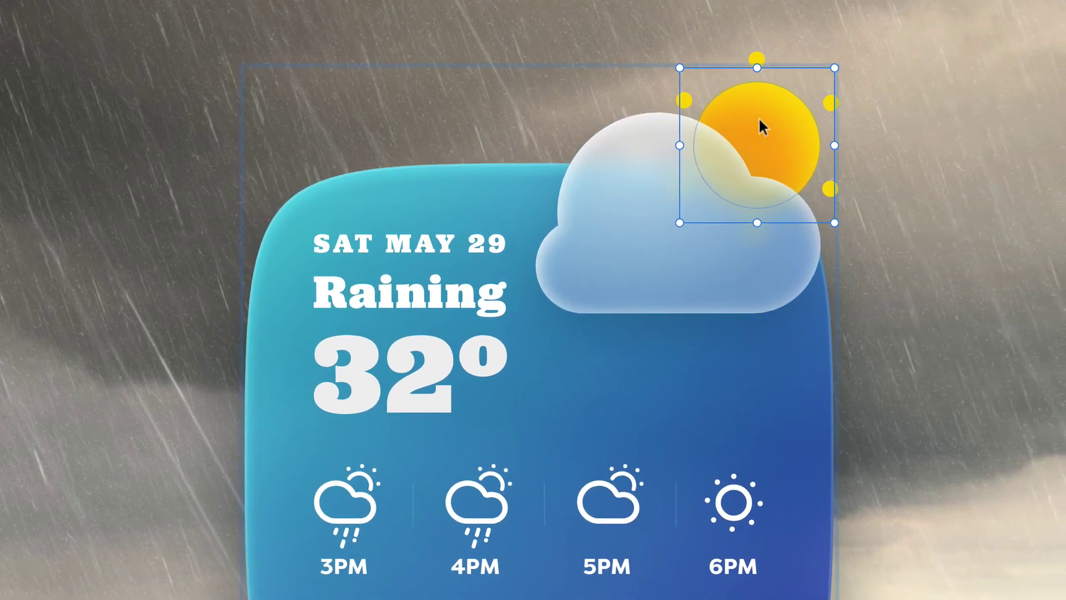
pyautogui.moveTo(759, 119)
pyautogui.mouseDown()
pyautogui.moveTo(725, 122)
pyautogui.moveTo(781, 109)
pyautogui.moveTo(715, 142)
pyautogui.moveTo(748, 121)
pyautogui.mouseUp()
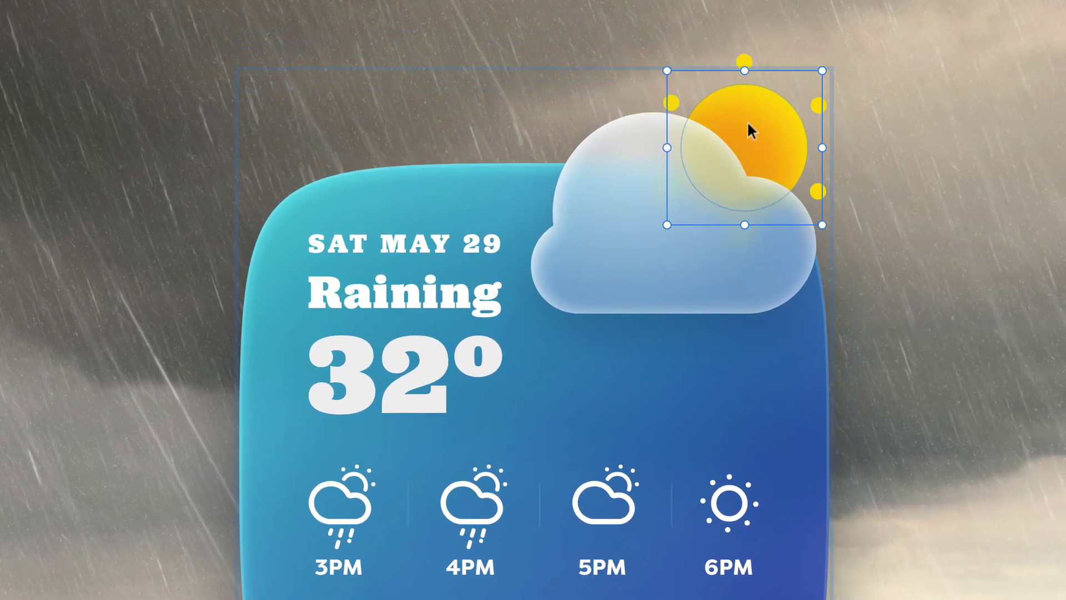
pyautogui.moveTo(827, 228); pyautogui.dragTo(826, 236)
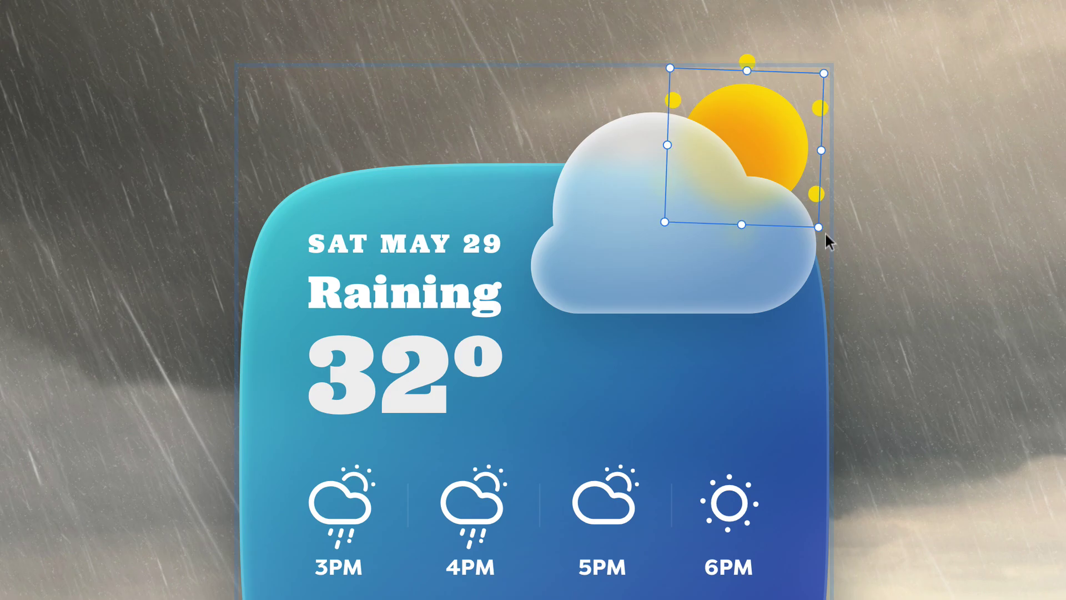
# Draw a borderless 70 px circle aligned over the cloud's lower-left lobe
pyautogui.press('e')
pyautogui.moveTo(531, 216); pyautogui.dragTo(650, 312)
pyautogui.moveTo(631, 214); pyautogui.dragTo(633, 219)
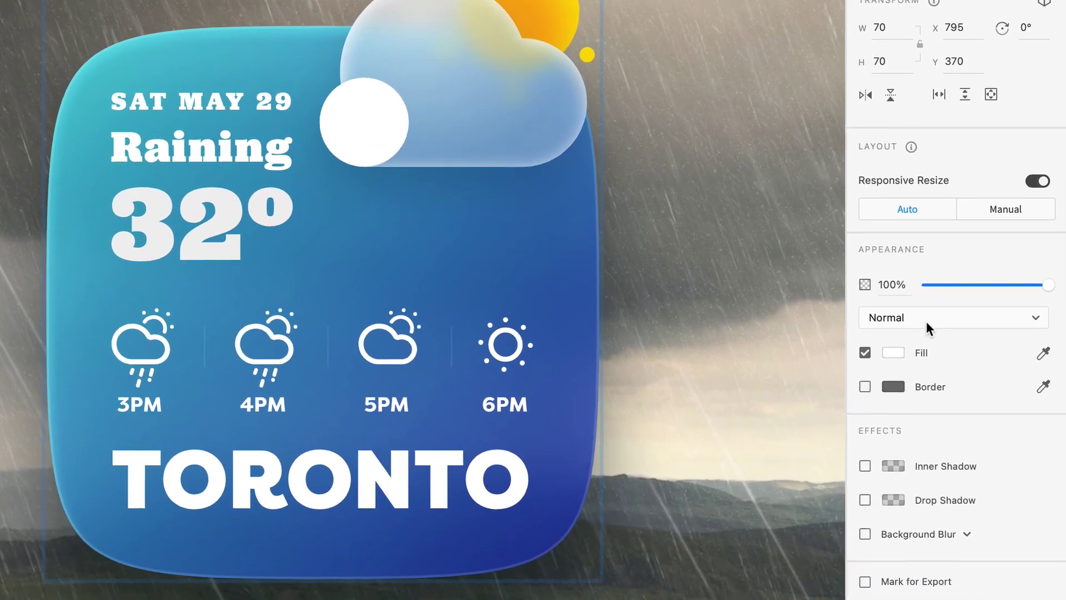
# Set the new circle's blend mode to Soft Light and its fill to gray #808080
pyautogui.click(925, 321)
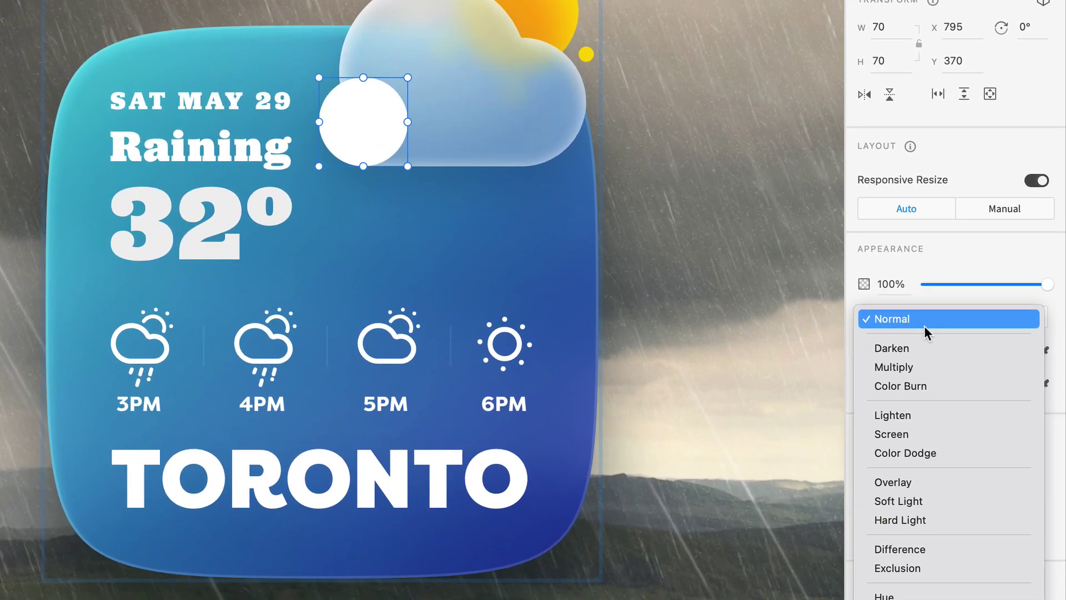
pyautogui.click(957, 500)
pyautogui.click(890, 351)
pyautogui.moveTo(691, 347); pyautogui.dragTo(659, 336)
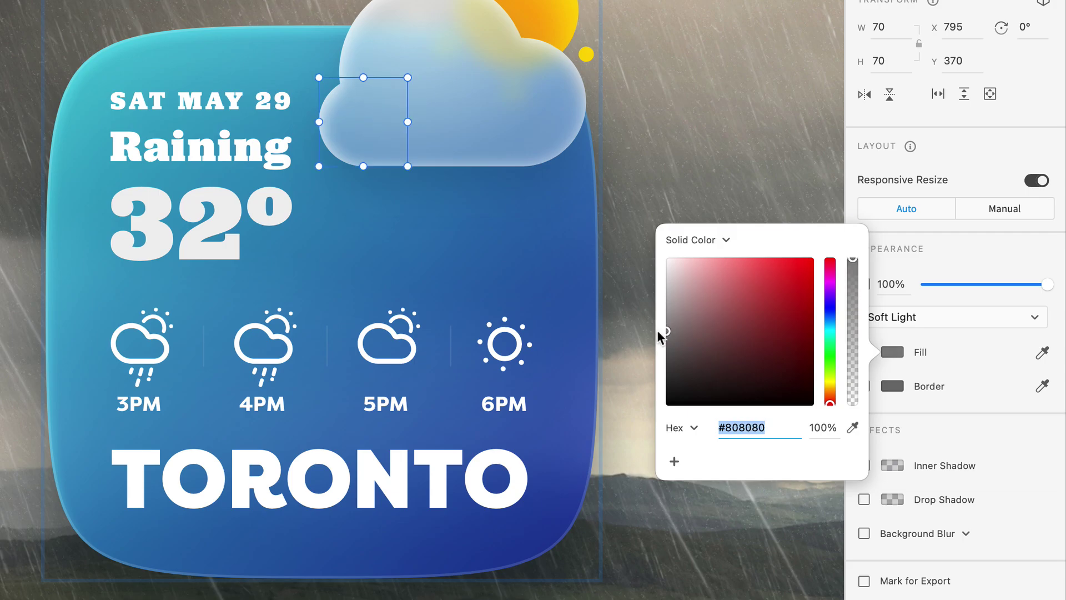
# Add a drop shadow to the small circle with offsets X -2 and Y -10, keeping a blur of 6
pyautogui.click(864, 499)
pyautogui.click(900, 527)
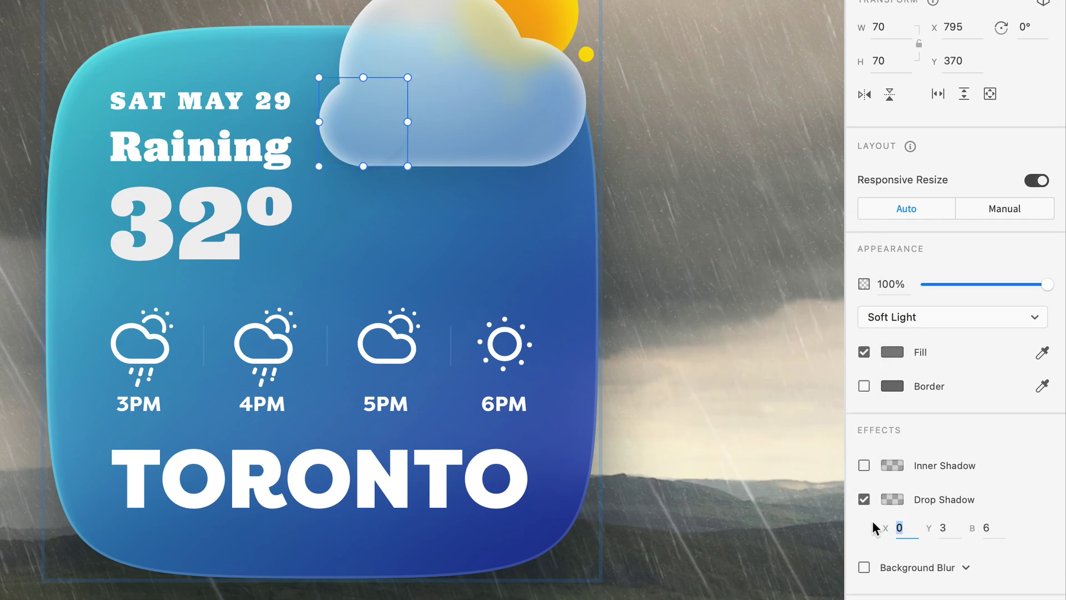
pyautogui.press('Down')
pyautogui.press('Tab')
pyautogui.hotkey('shift', 'Down')
pyautogui.press('Down')
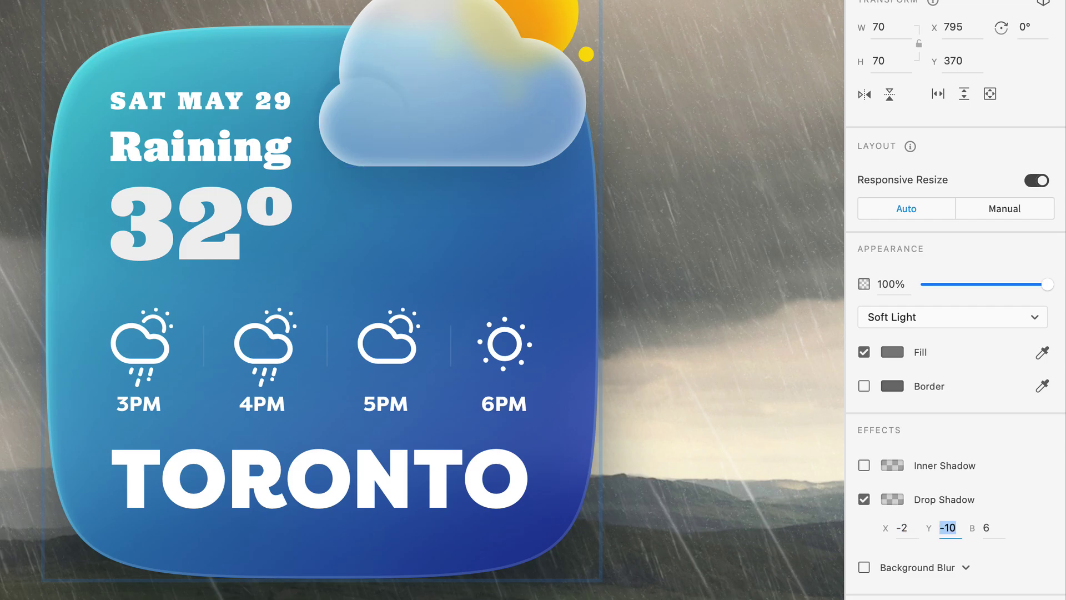
pyautogui.press('Tab')
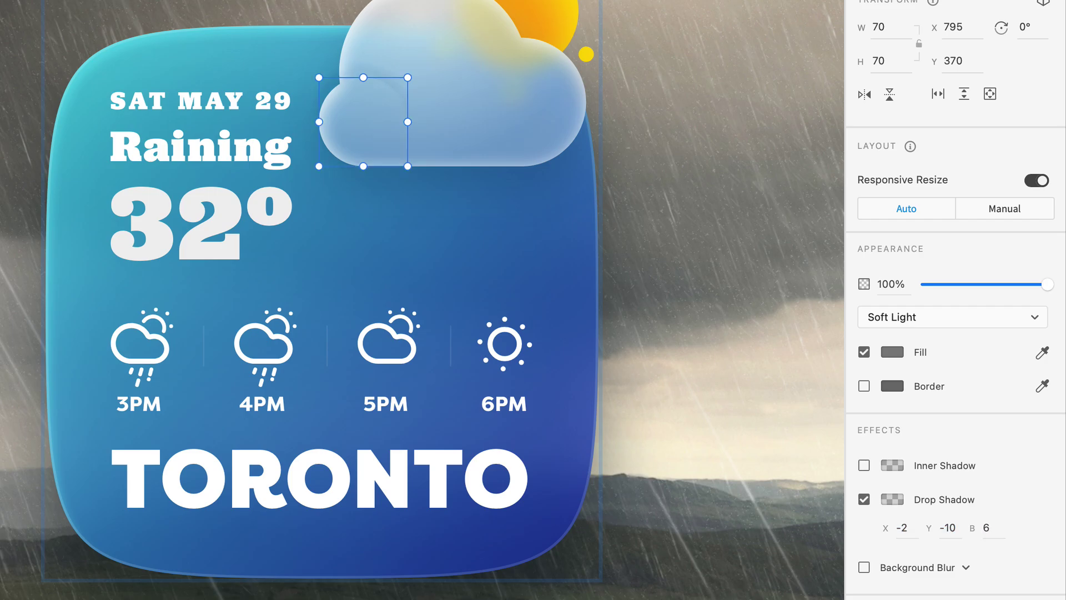
# Set the opacity of the small circle's black drop shadow to 22%
pyautogui.click(894, 499)
pyautogui.moveTo(852, 514); pyautogui.dragTo(853, 508)
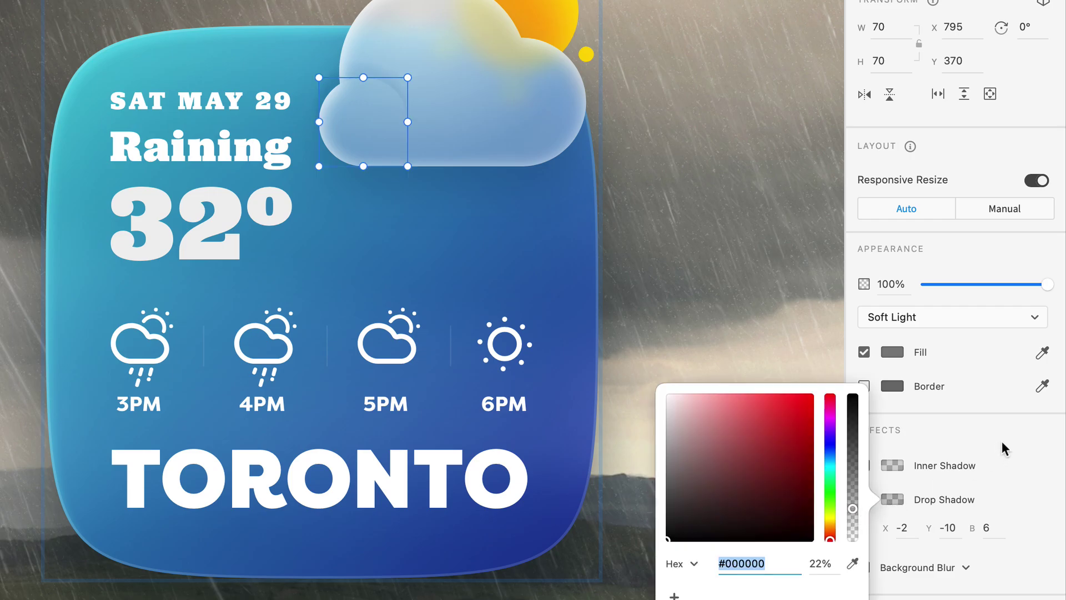
pyautogui.click(999, 432)
# Add an inner shadow to the small circle in white #FFFFFF at 75% opacity
pyautogui.click(864, 465)
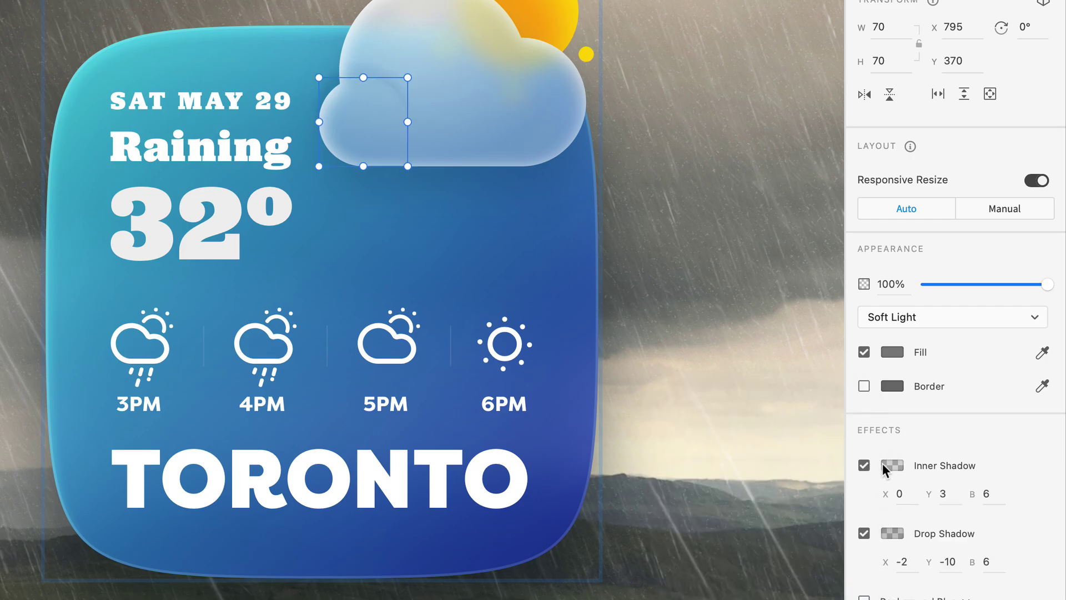
pyautogui.click(891, 466)
pyautogui.click(693, 380)
pyautogui.moveTo(678, 362); pyautogui.dragTo(678, 339)
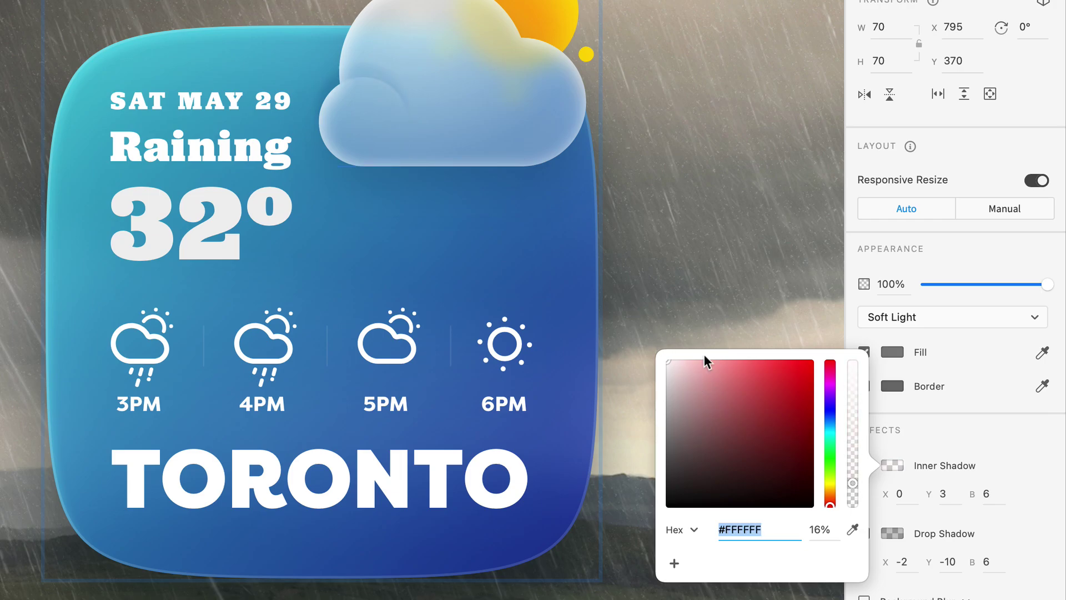
pyautogui.moveTo(850, 467); pyautogui.dragTo(851, 398)
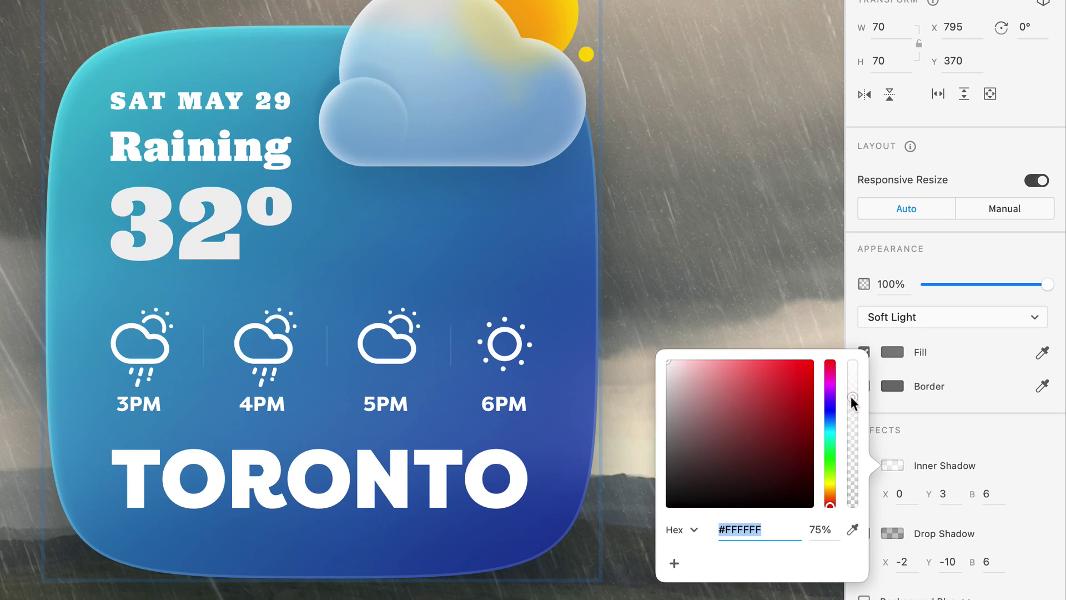
pyautogui.click(912, 434)
# Set the small circle's inner shadow offsets to X 22 and Y 12 with a blur of 22
pyautogui.click(896, 493)
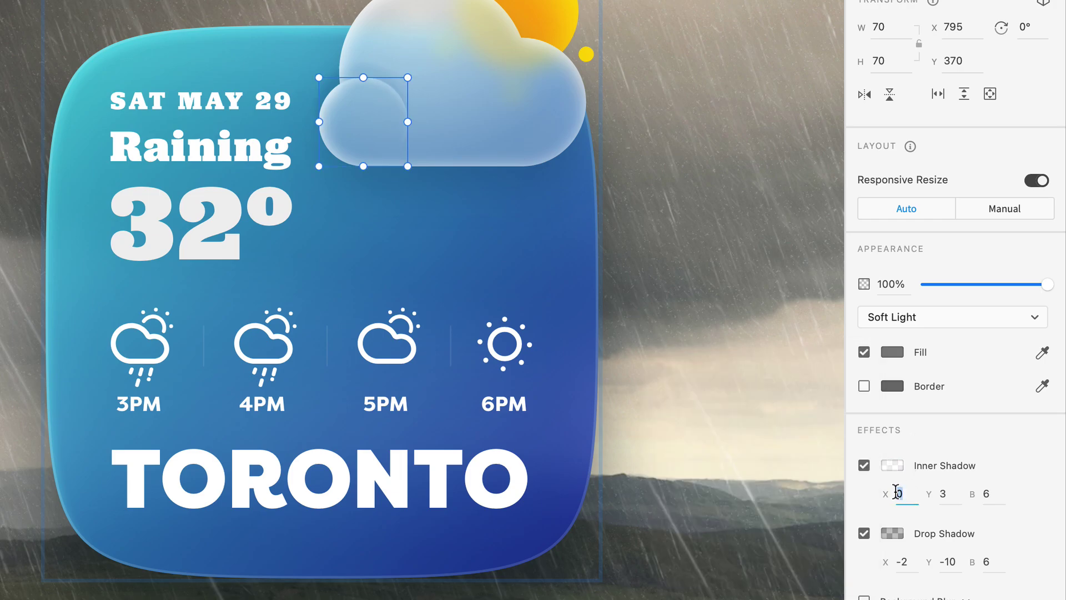
pyautogui.write('22')
pyautogui.press('Tab')
pyautogui.write('12')
pyautogui.press('Tab')
pyautogui.write('22')
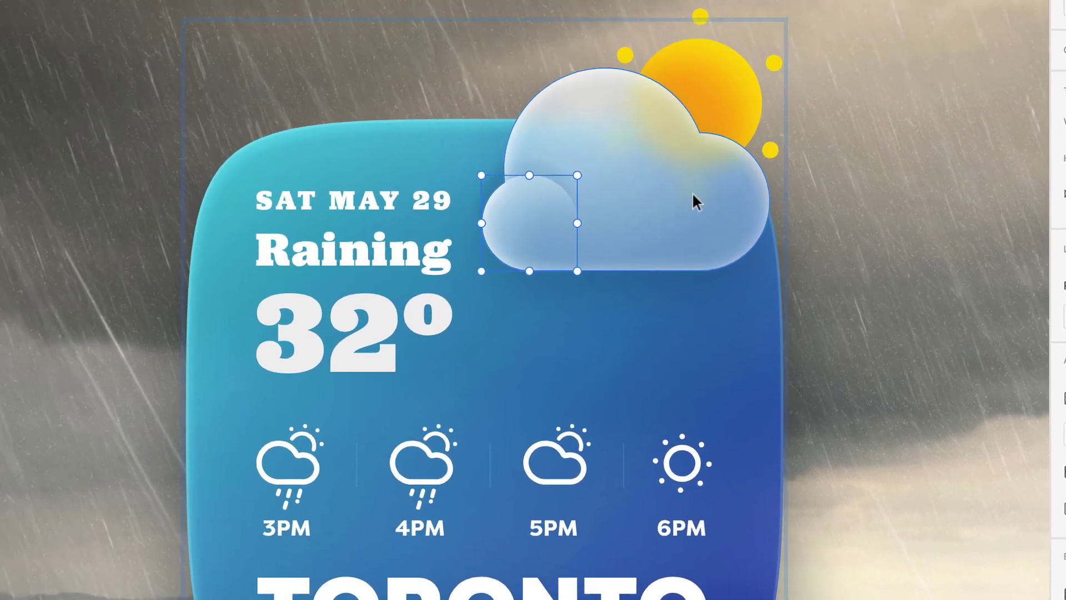
pyautogui.click(514, 93)
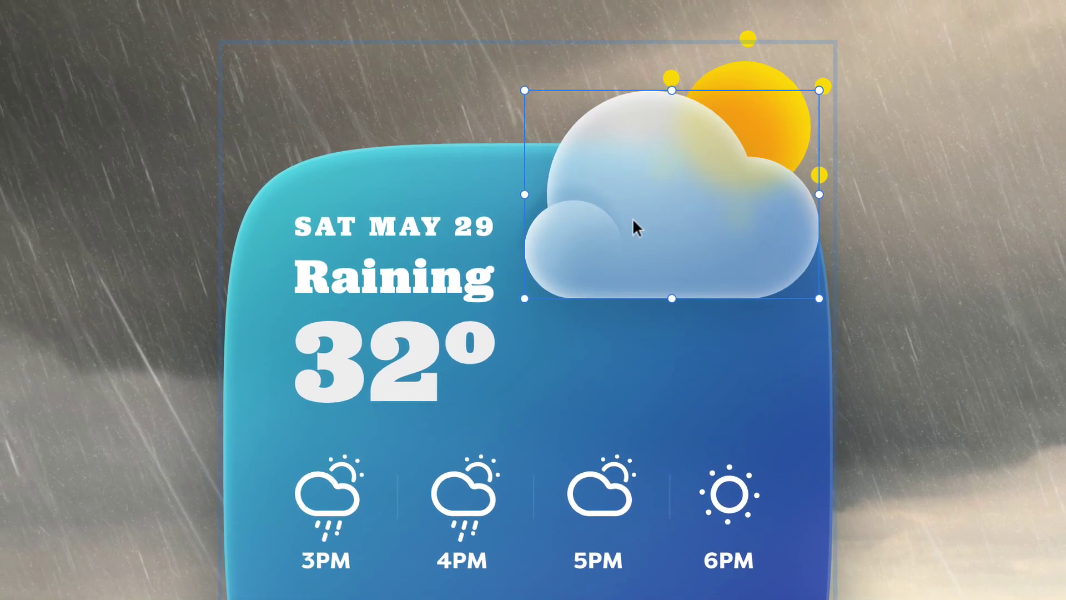
pyautogui.click(573, 250)
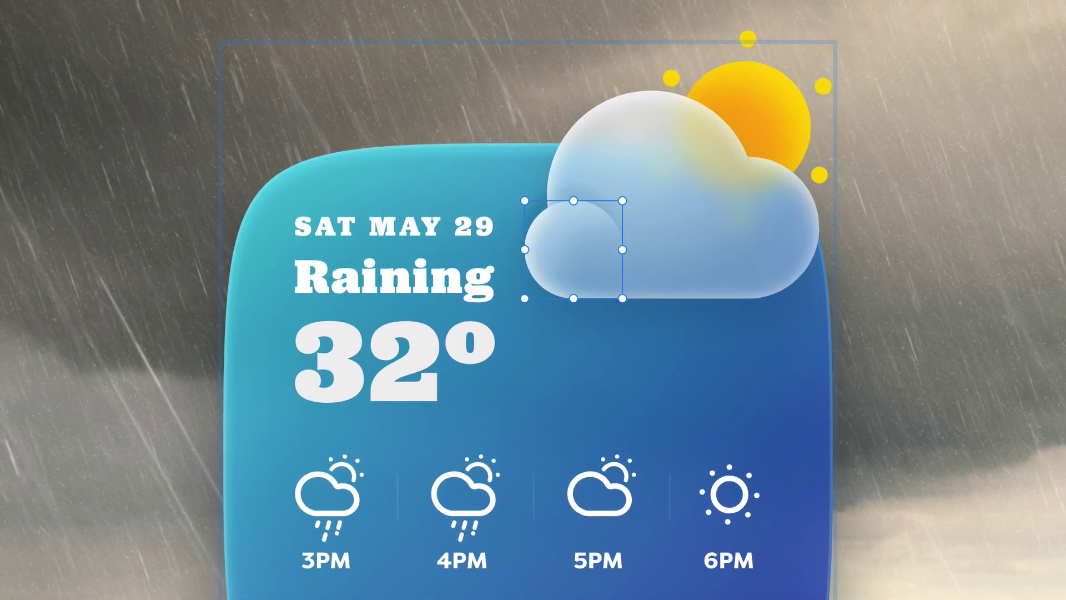
# Draw a vertical line about 37 px long below the cloud and colour its border white
pyautogui.press('l')
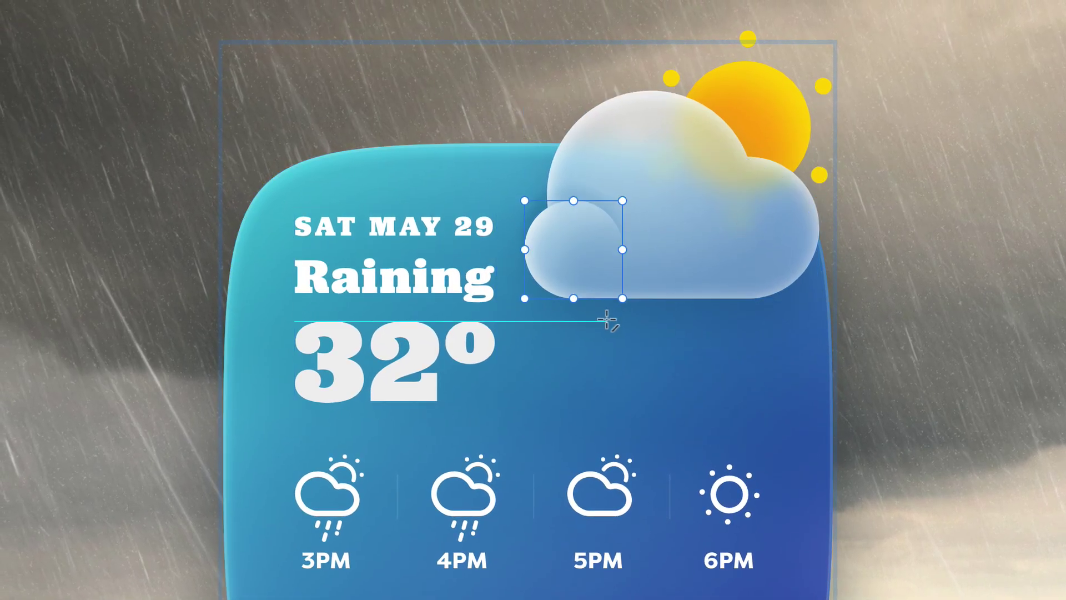
pyautogui.moveTo(610, 322); pyautogui.dragTo(613, 354)
pyautogui.click(609, 373)
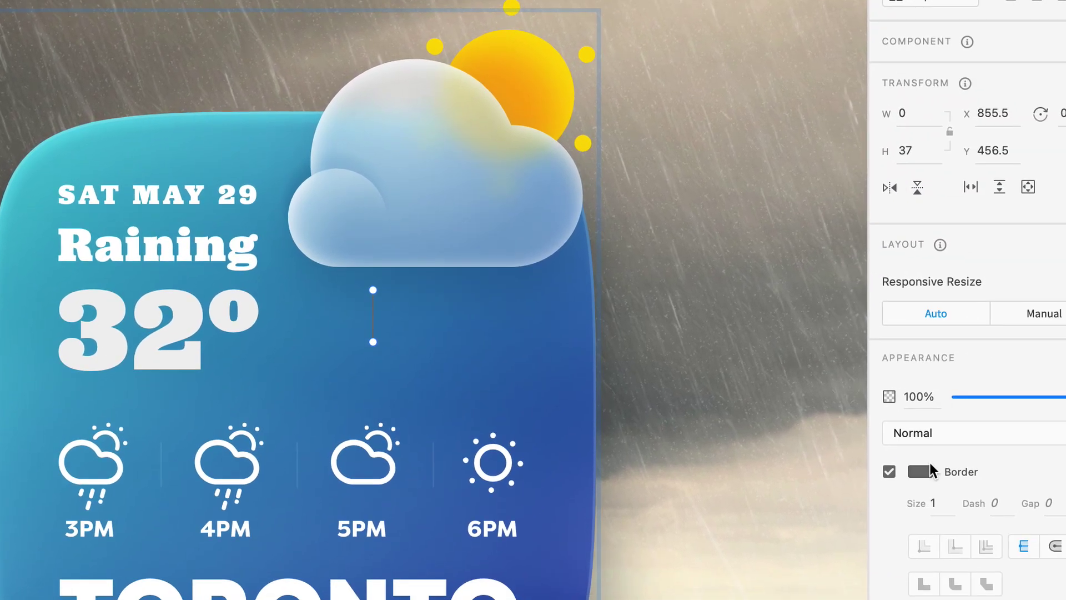
pyautogui.click(928, 469)
pyautogui.moveTo(660, 385); pyautogui.dragTo(630, 359)
pyautogui.click(629, 358)
pyautogui.click(942, 345)
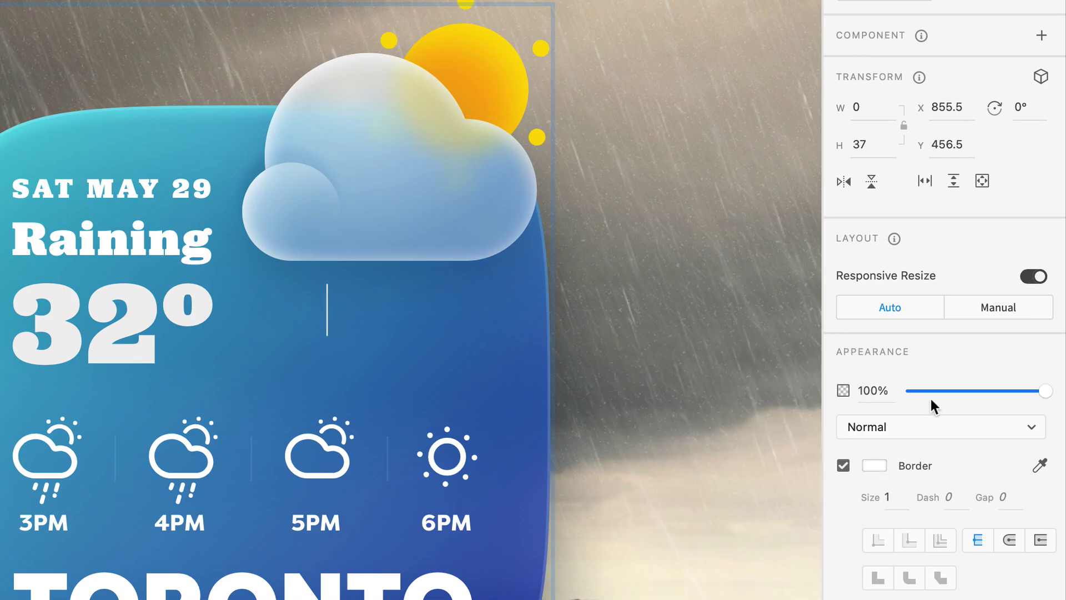
# Set the line's border size to 13 and give it round caps
pyautogui.click(899, 497)
pyautogui.write('13')
pyautogui.press('Return')
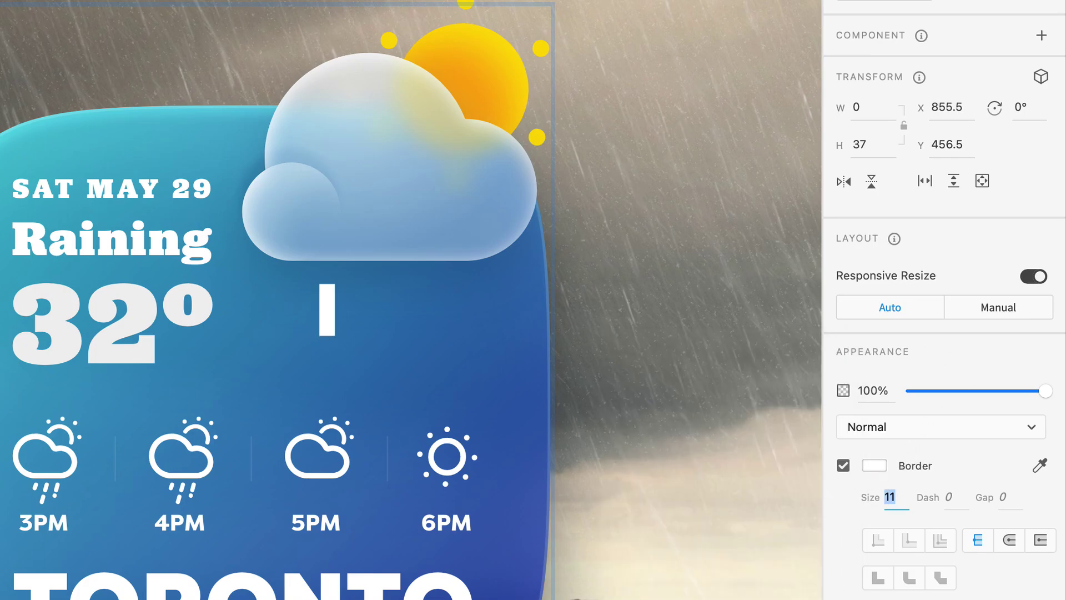
pyautogui.click(967, 534)
pyautogui.click(1008, 539)
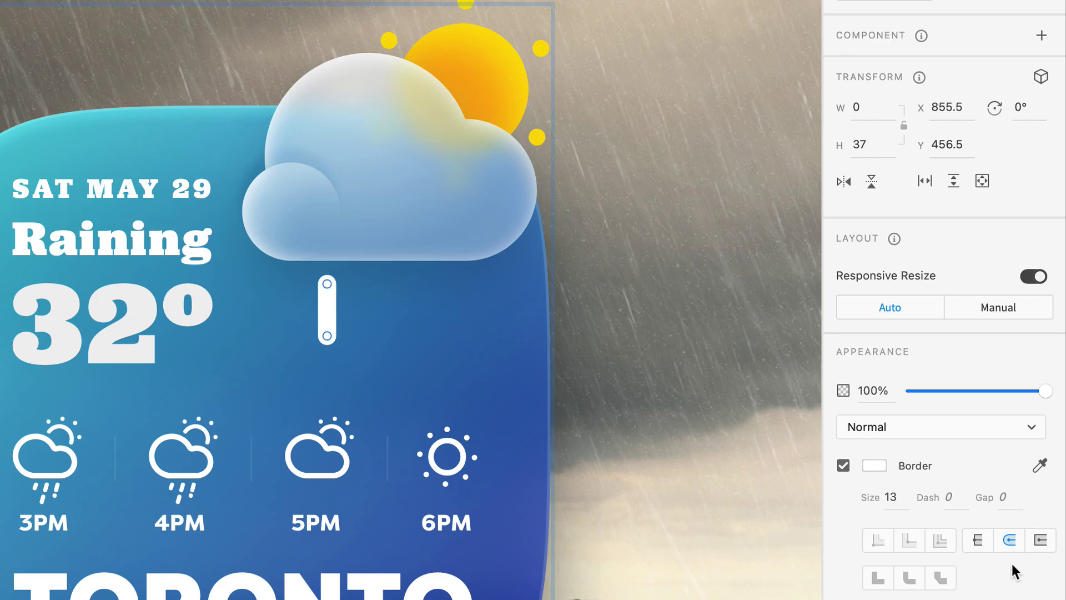
# Break the line into raindrops with a dash of 10 and a gap of 26
pyautogui.click(966, 498)
pyautogui.write('10')
pyautogui.press('Return')
pyautogui.press('Tab')
pyautogui.hotkey('shift', 'Up')
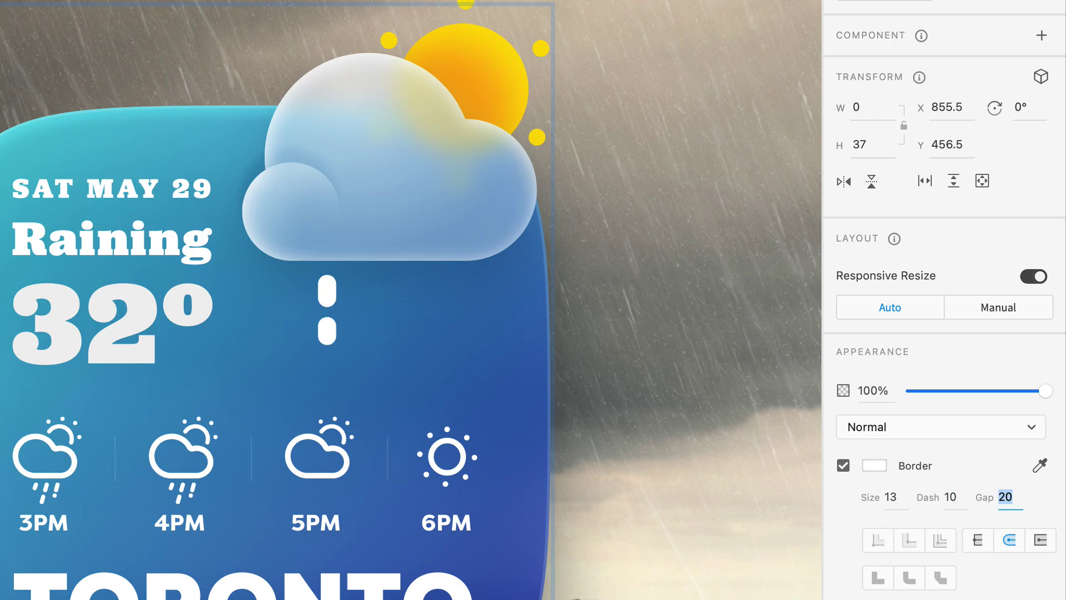
pyautogui.press('Up')
pyautogui.press('Up')
pyautogui.press('Up')
pyautogui.press('Up')
pyautogui.press('Up')
pyautogui.press('Up')
pyautogui.press('Return')
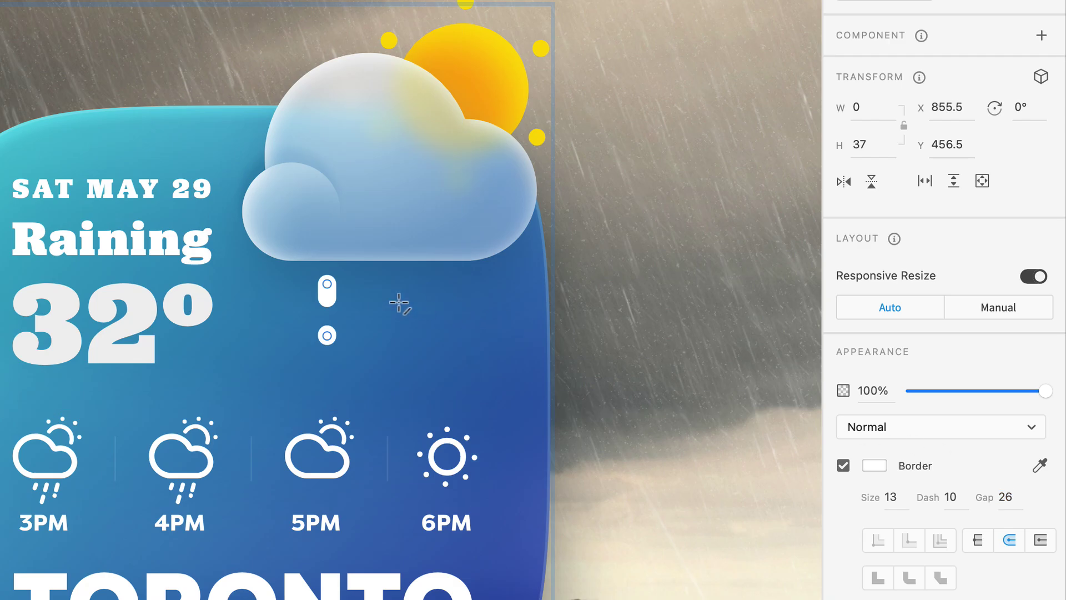
# Duplicate the dashed line beside the original and extend the copy downward to about 67 px
pyautogui.press('alt')
pyautogui.moveTo(322, 292); pyautogui.dragTo(375, 291)
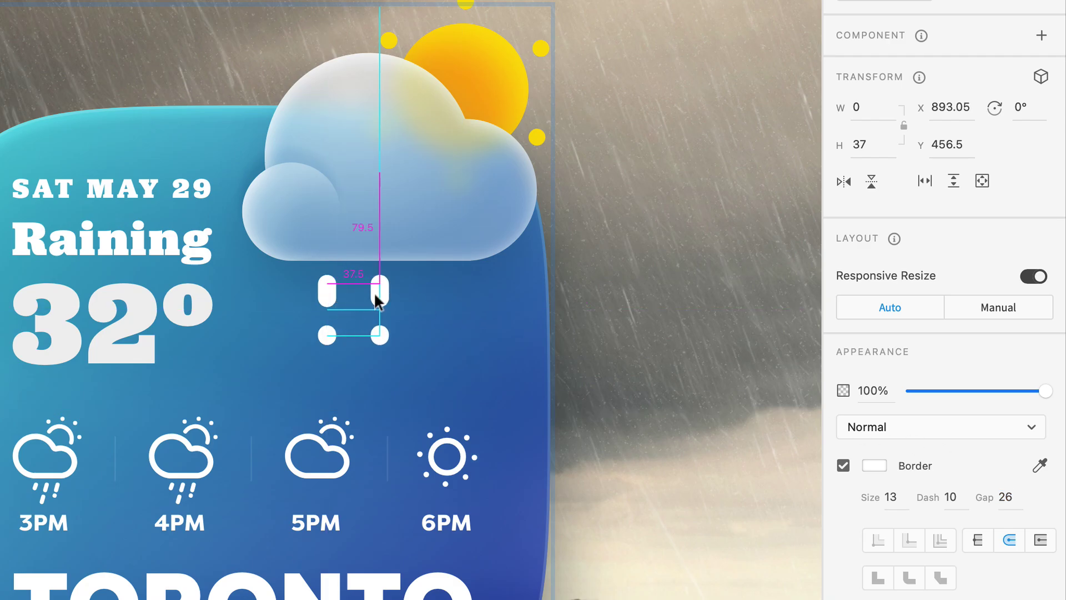
pyautogui.moveTo(381, 332); pyautogui.dragTo(380, 375)
# Set the second rain line's dash to 20 and reduce its gap to 21
pyautogui.click(952, 495)
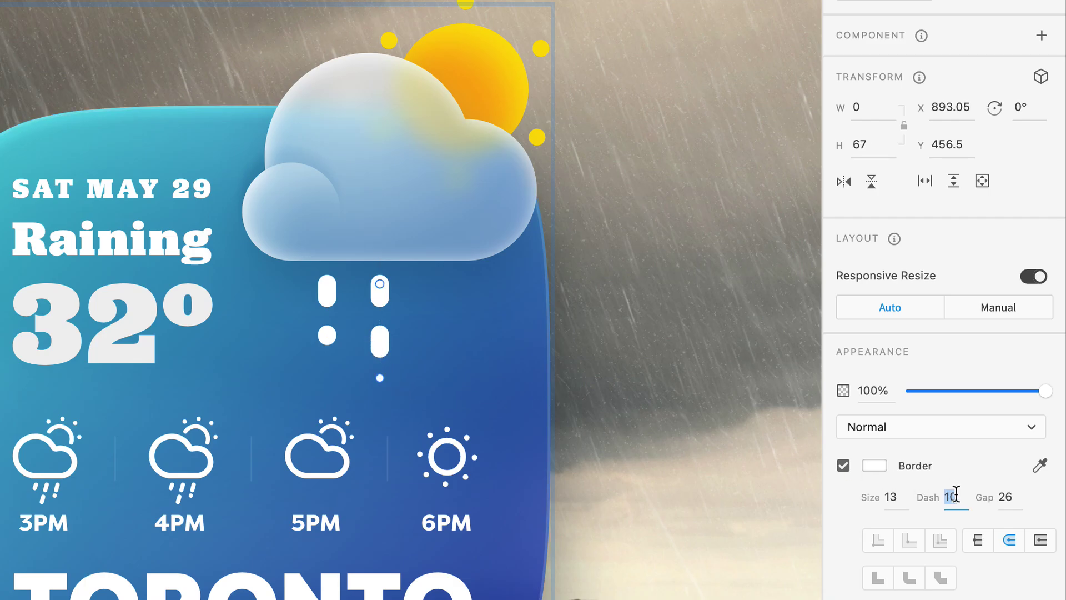
pyautogui.hotkey('shift', 'Up')
pyautogui.press('Tab')
pyautogui.press('Down')
pyautogui.press('Down')
pyautogui.press('Down')
pyautogui.press('Down')
pyautogui.press('Down')
pyautogui.press('Down')
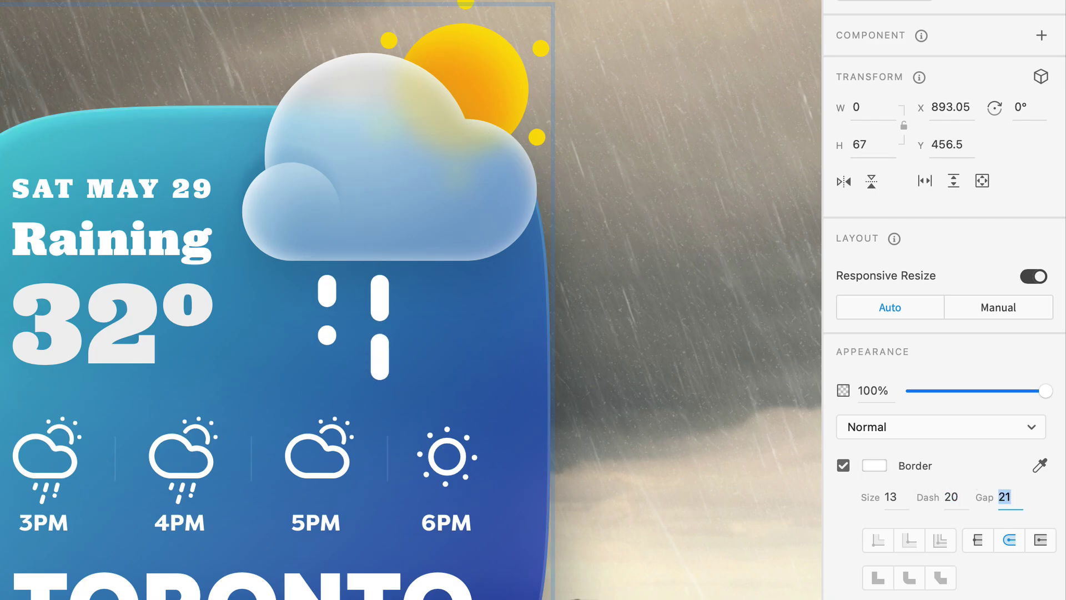
# Lengthen the second rain line, duplicate it beside itself as a third line, and shorten that copy
pyautogui.moveTo(378, 372); pyautogui.dragTo(378, 395)
pyautogui.keyDown('alt'); pyautogui.moveTo(386, 358); pyautogui.dragTo(434, 358); pyautogui.keyUp('alt')
pyautogui.moveTo(434, 398); pyautogui.dragTo(434, 375)
# Select the three rain lines below the cloud and group them
pyautogui.keyDown('shift'); pyautogui.click(656, 388); pyautogui.keyUp('shift')
pyautogui.keyDown('shift'); pyautogui.click(601, 328); pyautogui.keyUp('shift')
pyautogui.rightClick(601, 327)
pyautogui.click(704, 537)
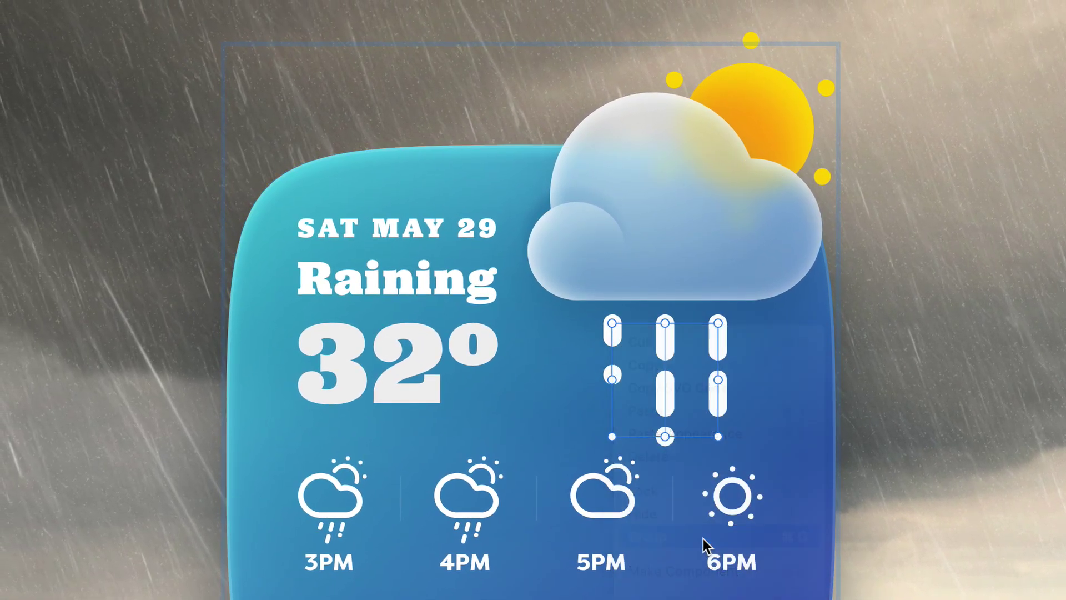
# Slant the three rain lines by shifting each lower endpoint toward the lower left
pyautogui.moveTo(612, 376); pyautogui.dragTo(586, 367)
pyautogui.click(664, 384)
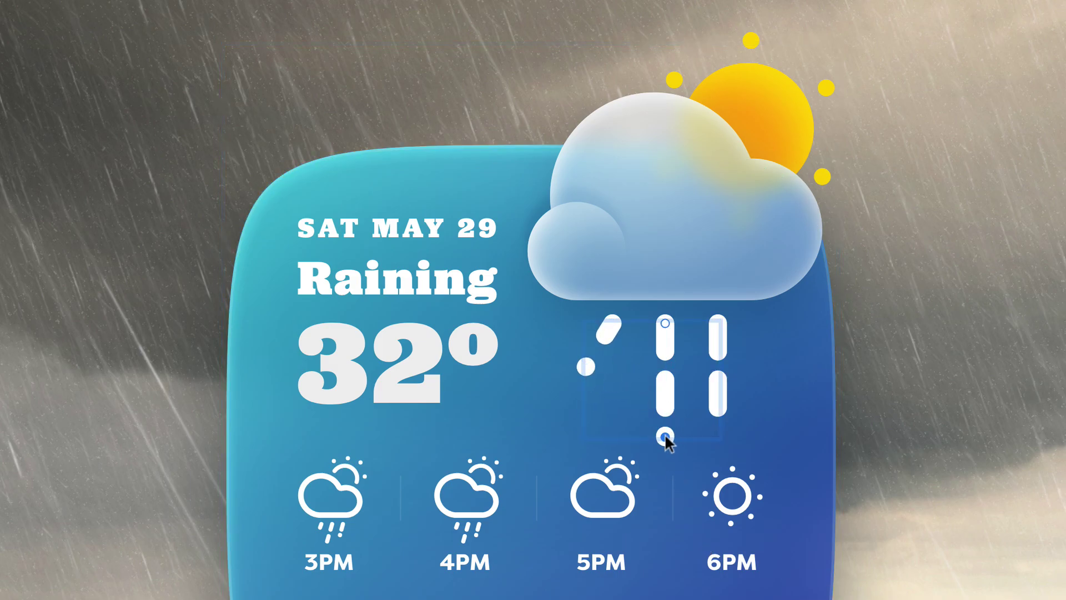
pyautogui.moveTo(665, 436); pyautogui.dragTo(607, 424)
pyautogui.click(718, 394)
pyautogui.moveTo(717, 413); pyautogui.dragTo(696, 384)
pyautogui.press('Escape')
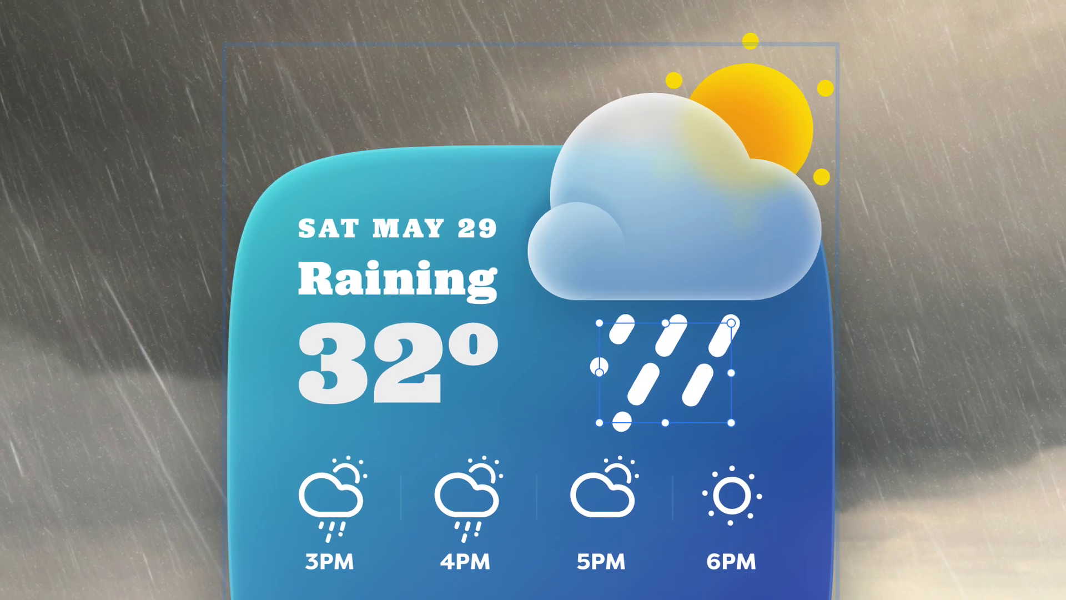
# Set the blend mode of the rain line group to Soft Light
pyautogui.click(1001, 471)
pyautogui.scroll(-3, 971, 518)
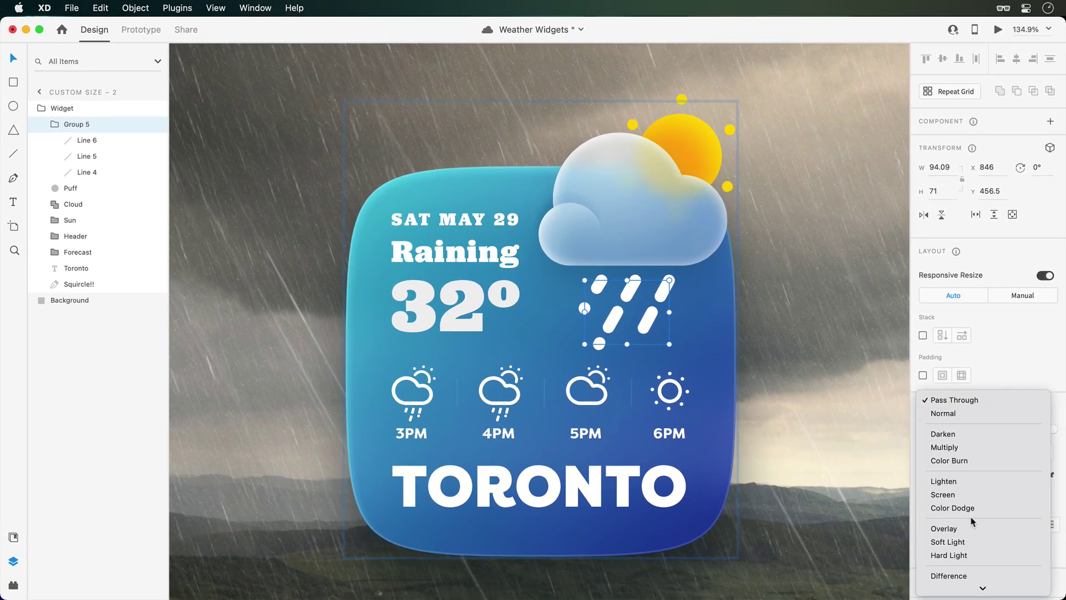
pyautogui.click(969, 542)
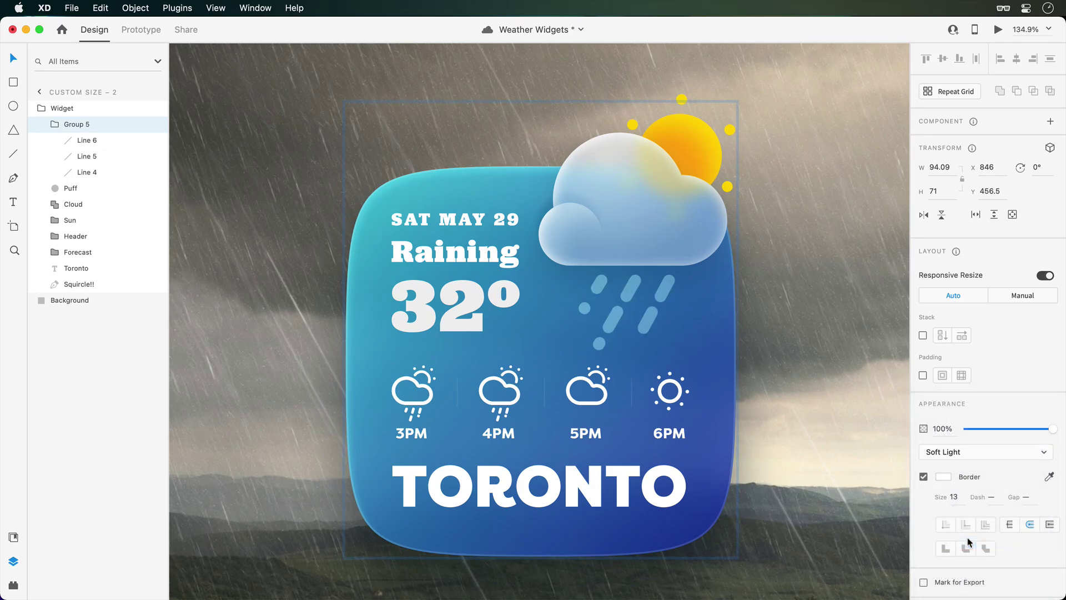